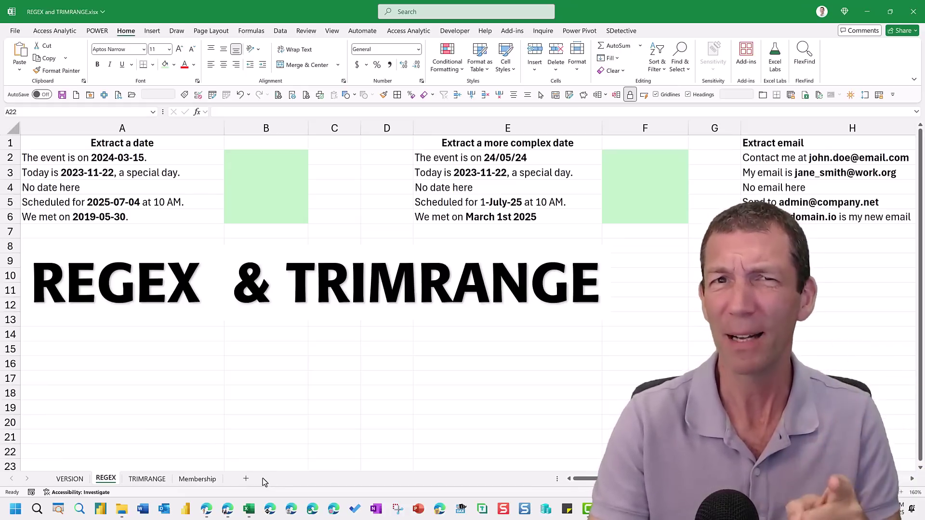
Switch to the Membership sheet showing the '1st members!' message and two members' first names
{"action": "left_click", "coordinate": [194, 479]}
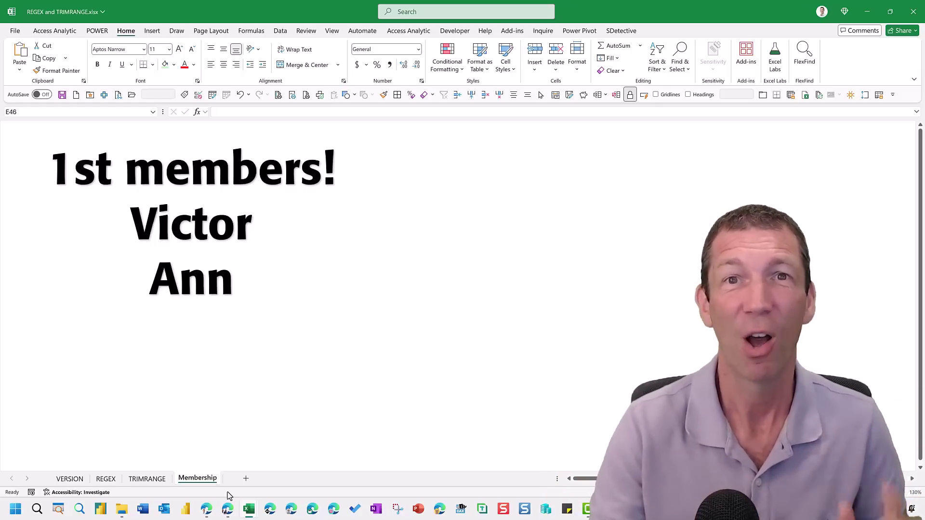
Check the VERSION sheet's Excel 2502 details, then go back to the REGEX sheet
{"action": "left_click", "coordinate": [60, 479]}
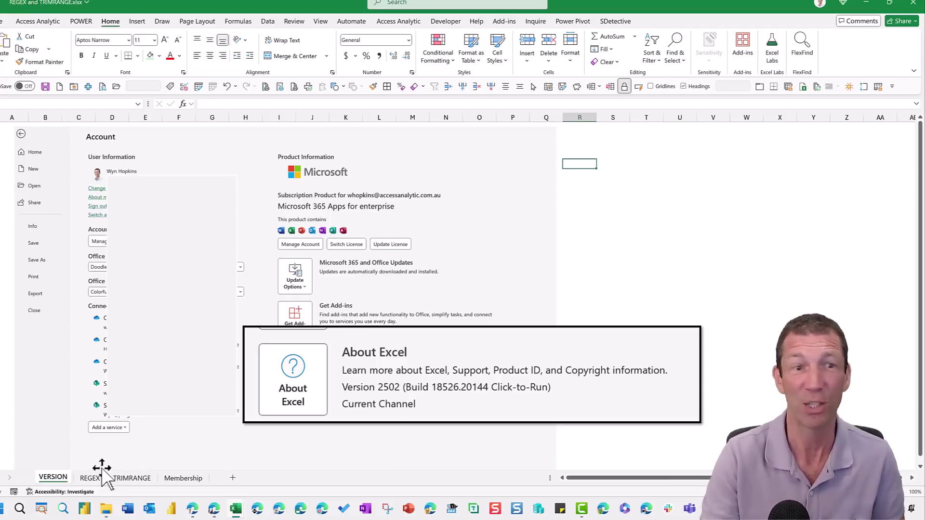
{"action": "left_click", "coordinate": [91, 477]}
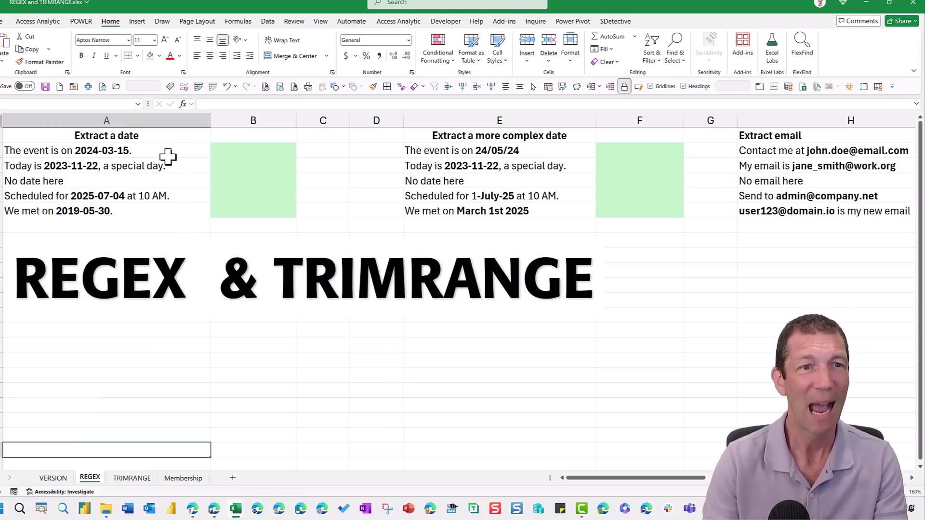
Delete the large REGEX & TRIMRANGE title box from the REGEX sheet
{"action": "left_click_drag", "start_coordinate": [159, 153], "coordinate": [155, 207]}
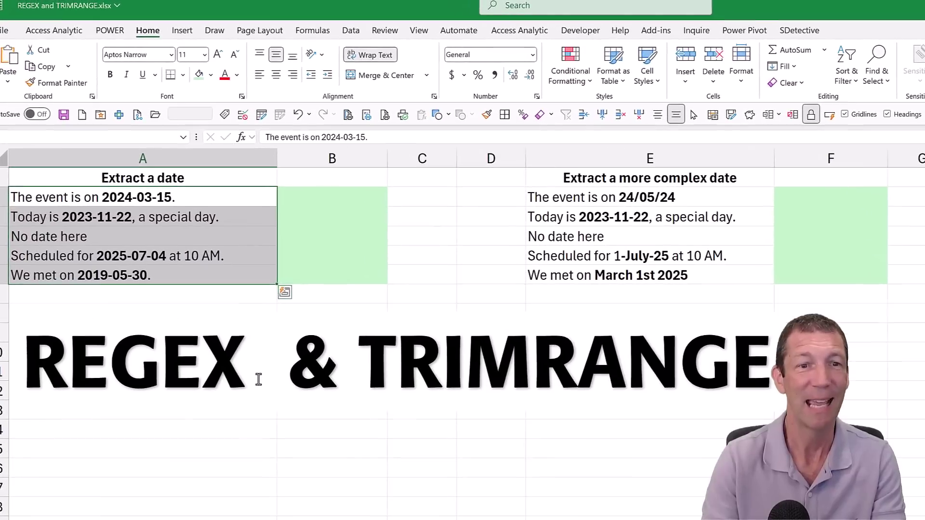
{"action": "left_click", "coordinate": [216, 351]}
{"action": "left_click", "coordinate": [244, 411]}
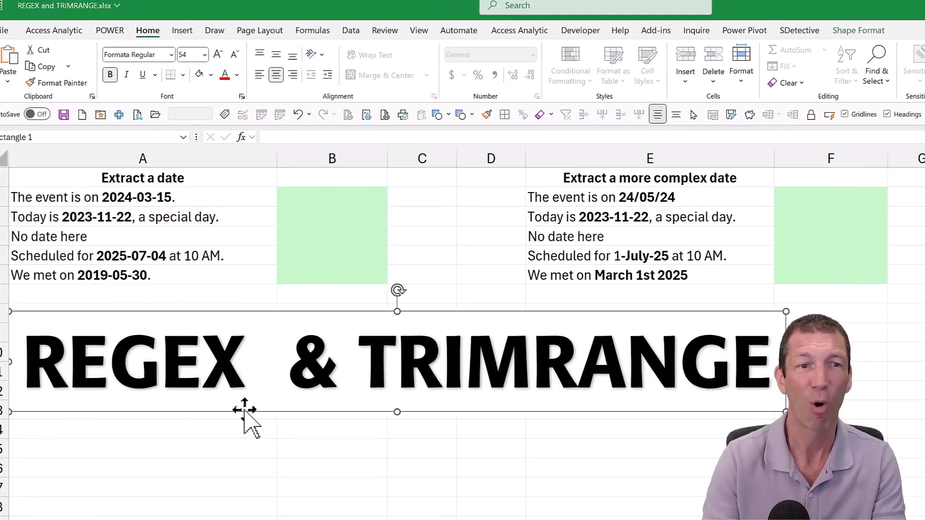
{"action": "key", "text": "Delete"}
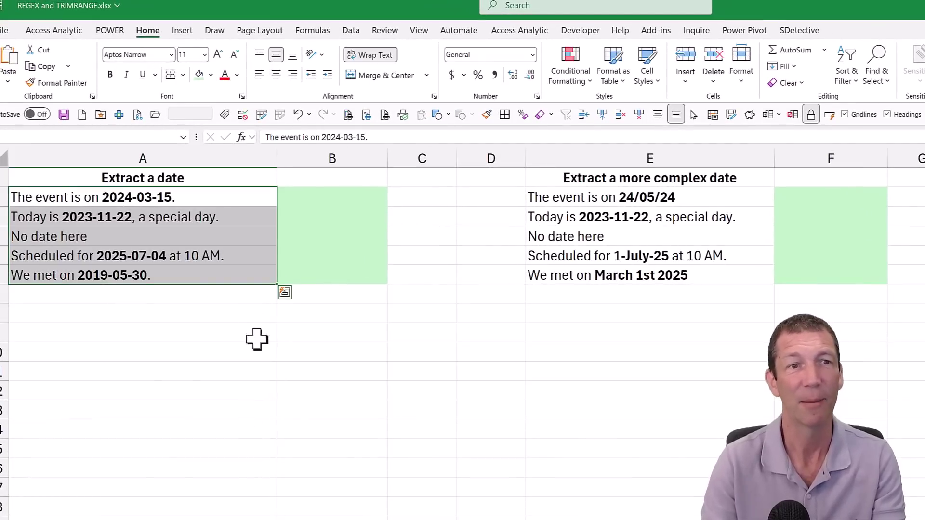
Start a =reg formula in B2 and dismiss the function suggestion list
{"action": "left_click", "coordinate": [308, 200]}
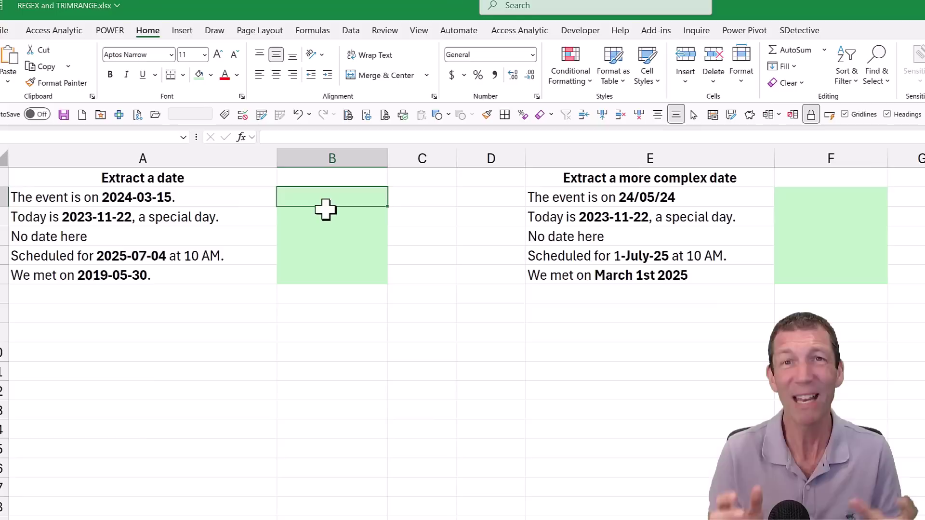
{"action": "type", "text": "=reg"}
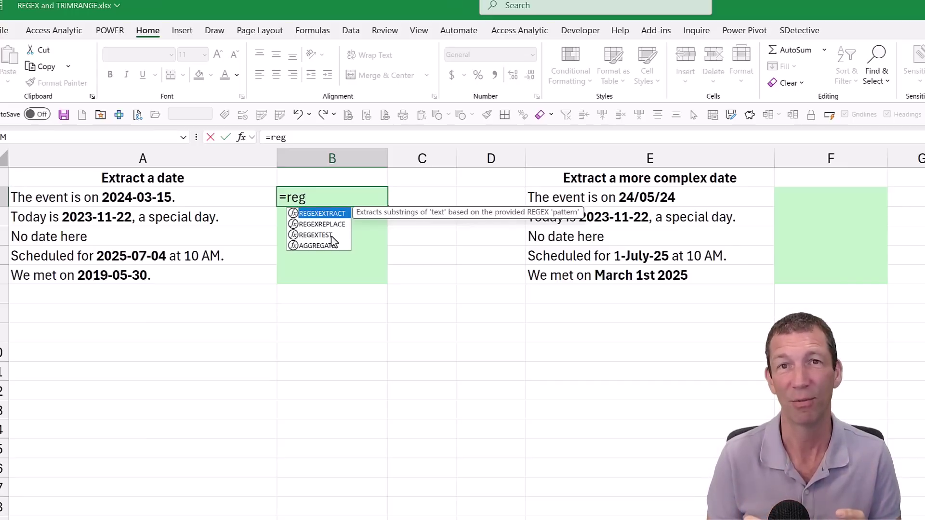
{"action": "key", "text": "Escape"}
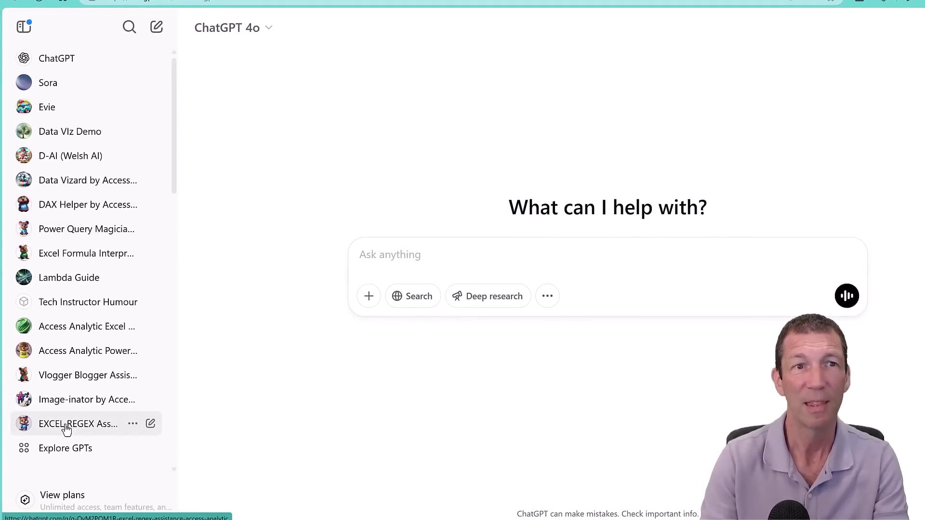
Open the EXCEL REGEX Assistance GPT and ask it for a regex pattern
{"action": "left_click", "coordinate": [67, 428]}
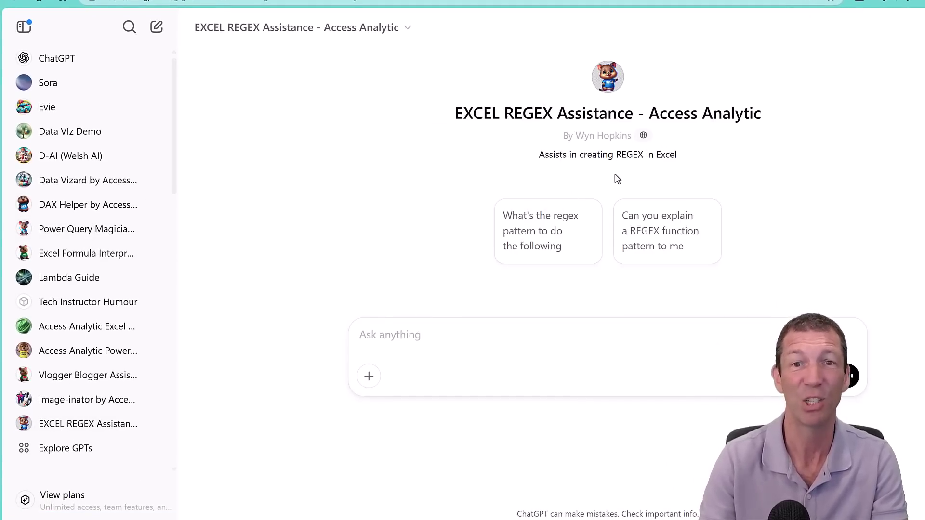
{"action": "left_click", "coordinate": [543, 233]}
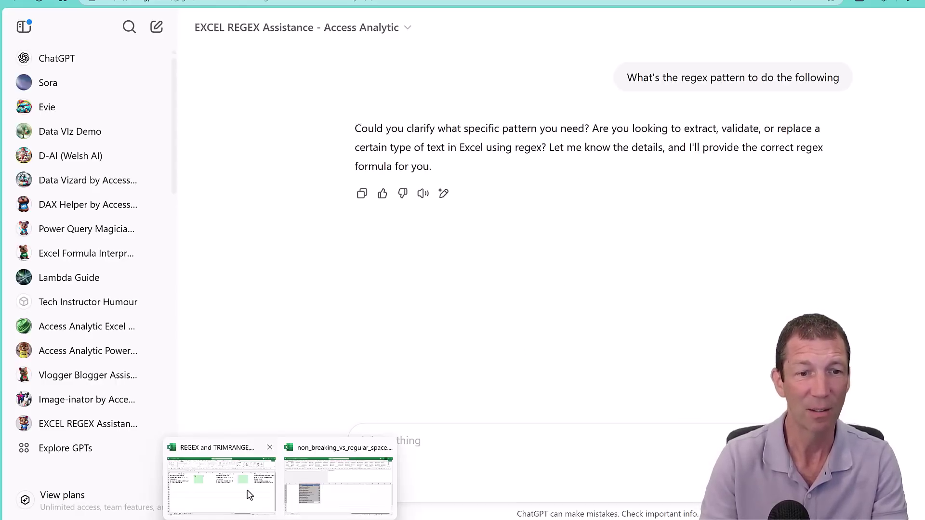
{"action": "left_click", "coordinate": [250, 492]}
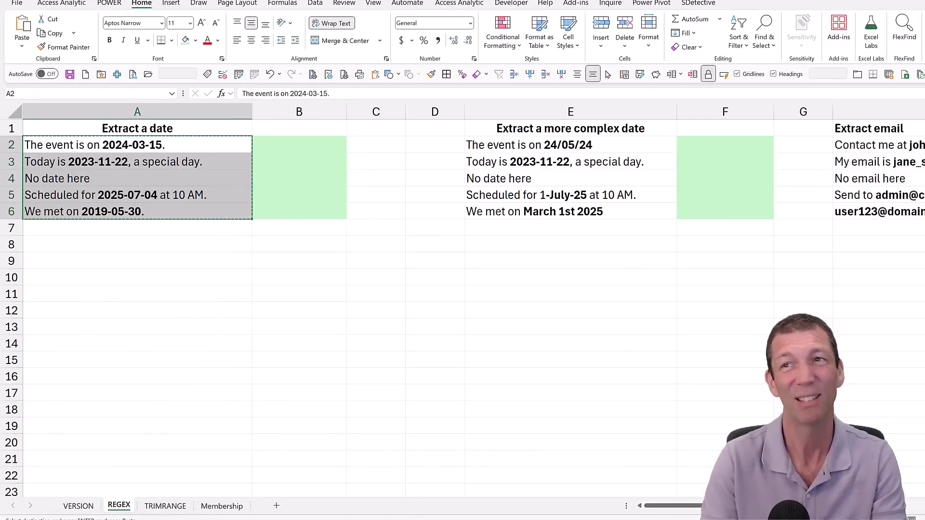
Paste the five date sentences into the ChatGPT assistant and send them
{"action": "key", "text": "alt+Tab"}
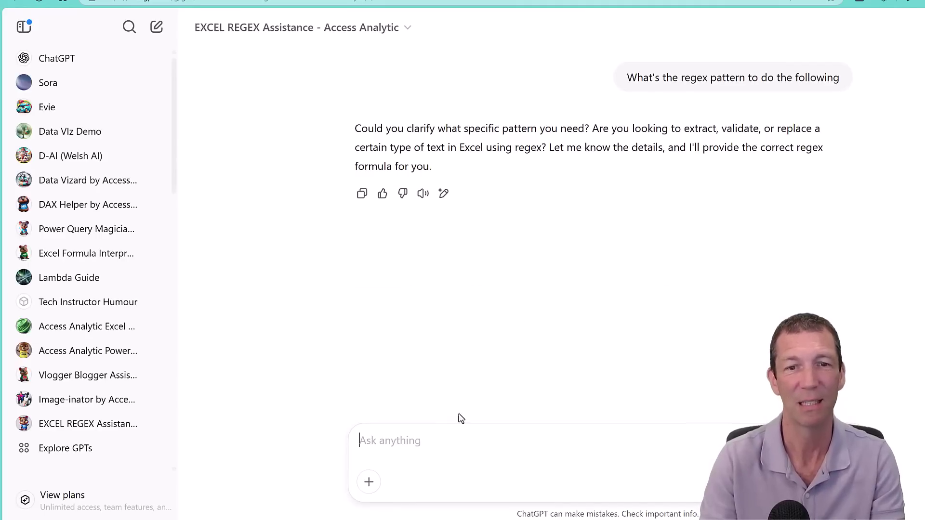
{"action": "key", "text": "ctrl+v"}
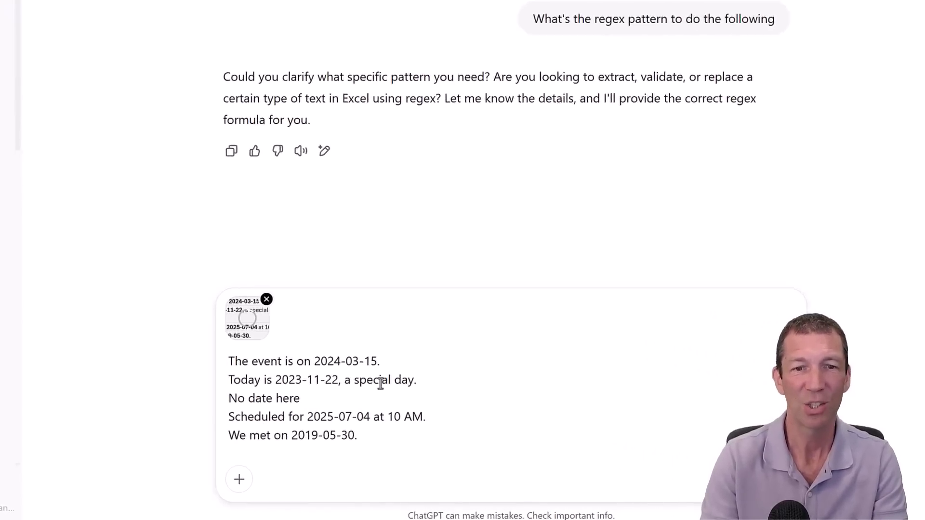
{"action": "key", "text": "Return"}
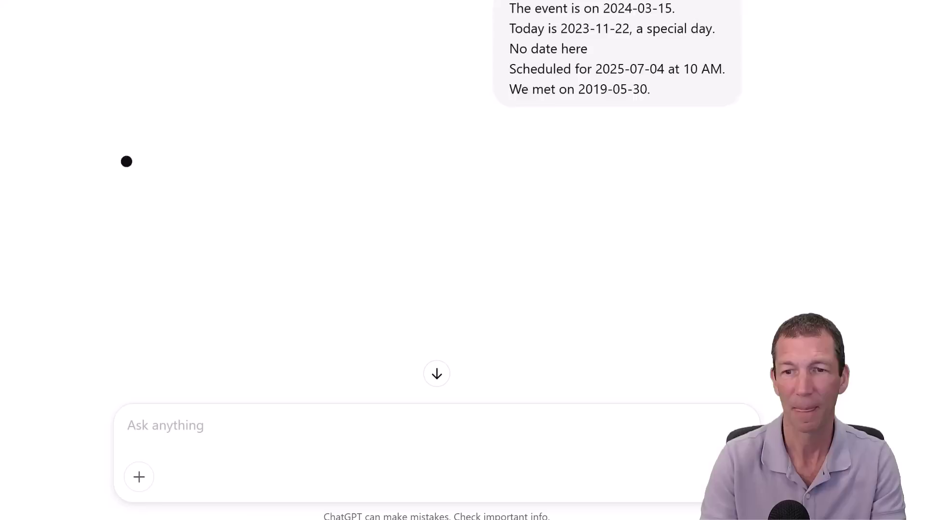
Review the reply and copy its REGEXEXTRACT formula using pattern [0-9]{4}-[0-9]{2}-[0-9]{2}
{"action": "scroll", "coordinate": [308, 202], "scroll_direction": "up", "scroll_amount": 3}
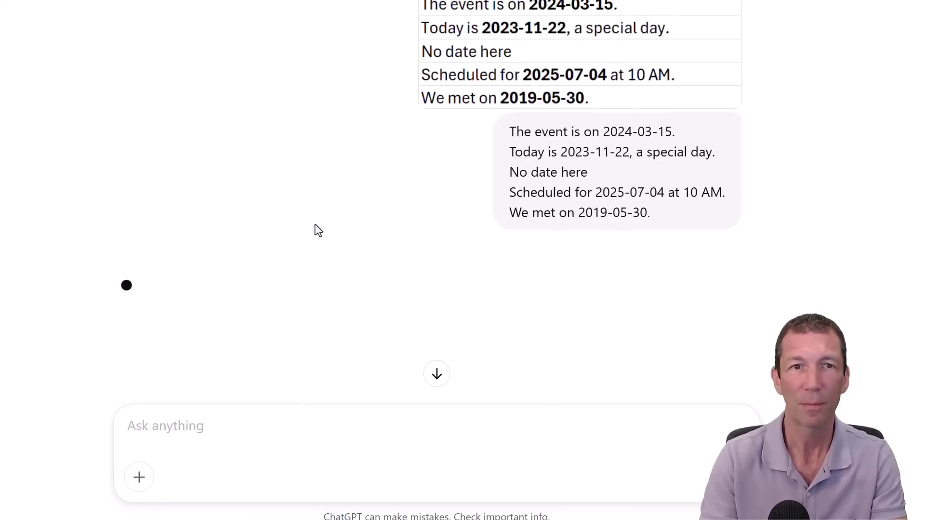
{"action": "scroll", "coordinate": [318, 230], "scroll_direction": "up", "scroll_amount": 2}
{"action": "scroll", "coordinate": [318, 235], "scroll_direction": "down", "scroll_amount": 4}
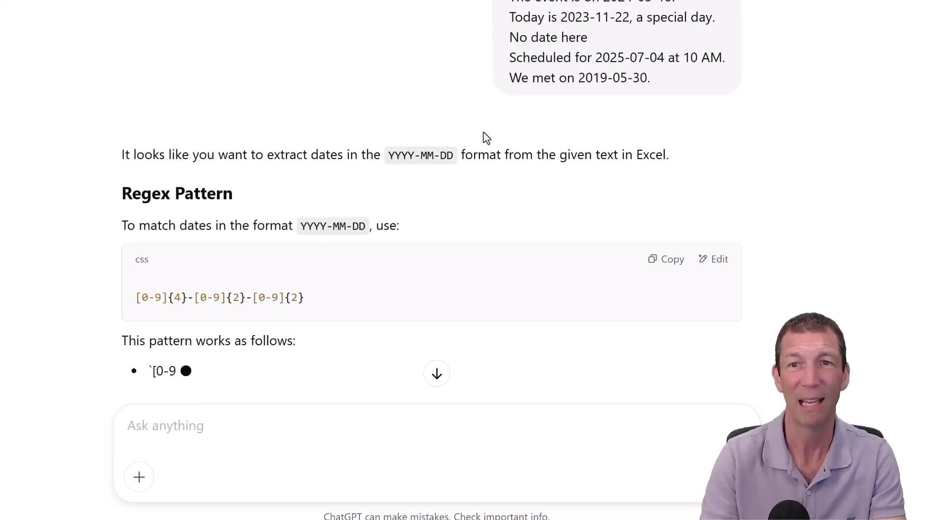
{"action": "scroll", "coordinate": [486, 138], "scroll_direction": "up", "scroll_amount": 3}
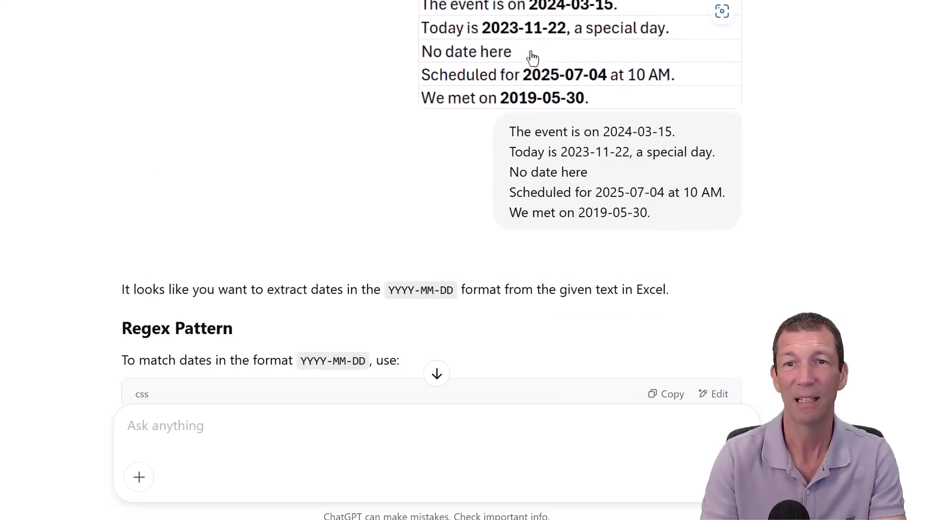
{"action": "scroll", "coordinate": [405, 211], "scroll_direction": "down", "scroll_amount": 5}
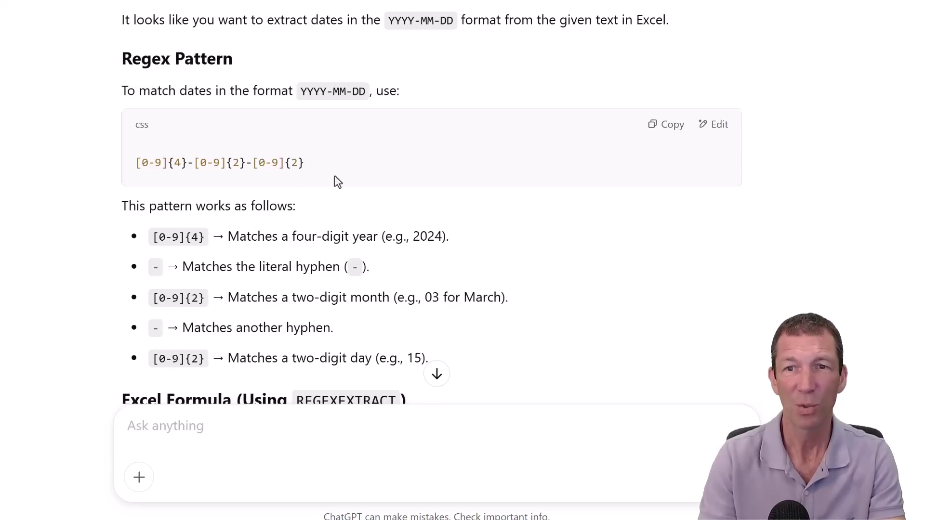
{"action": "scroll", "coordinate": [378, 189], "scroll_direction": "down", "scroll_amount": 4}
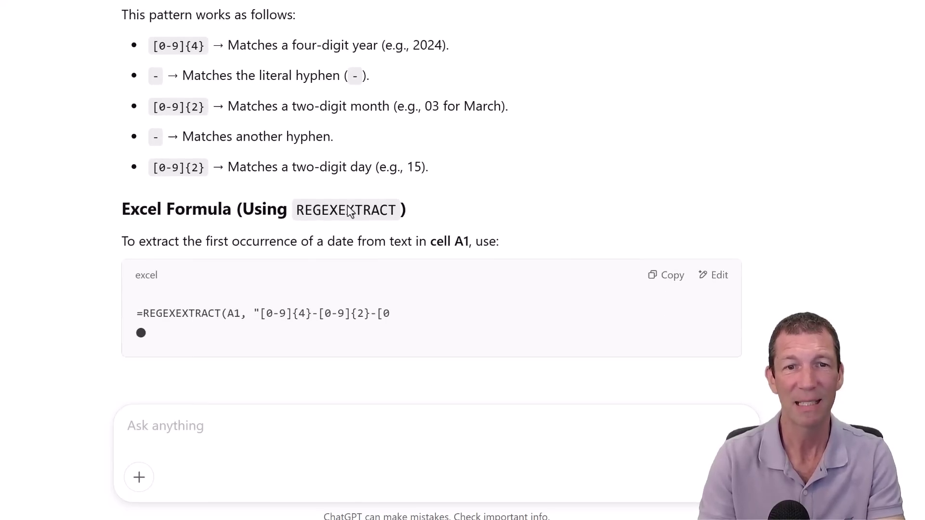
{"action": "scroll", "coordinate": [366, 263], "scroll_direction": "down", "scroll_amount": 3}
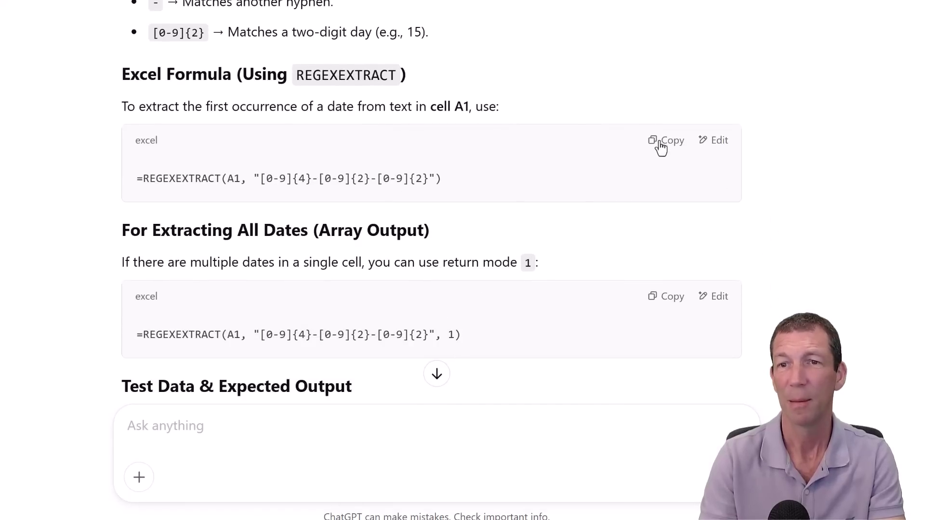
{"action": "left_click", "coordinate": [661, 144]}
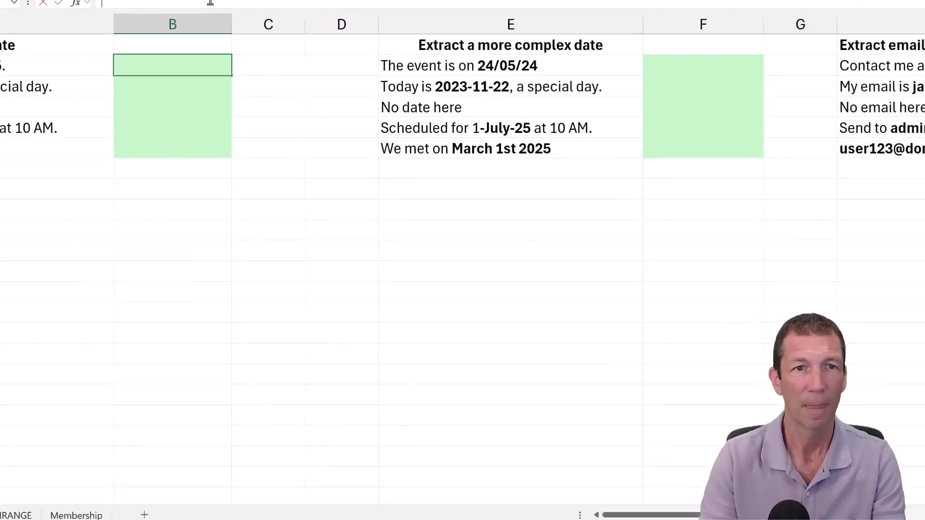
Paste the REGEXEXTRACT formula into B2, point it at A2, and fill it down to B6
{"action": "key", "text": "ctrl+v"}
{"action": "double_click", "coordinate": [182, 1]}
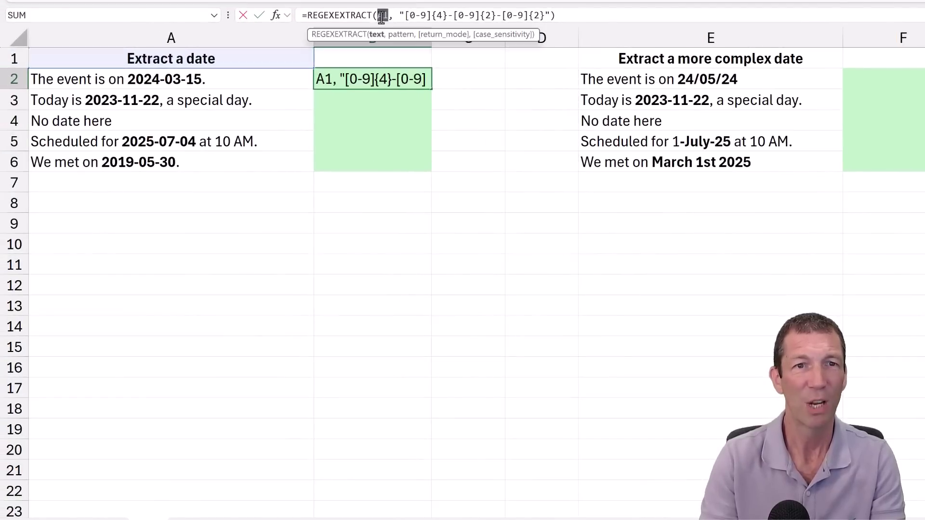
{"action": "left_click", "coordinate": [172, 81]}
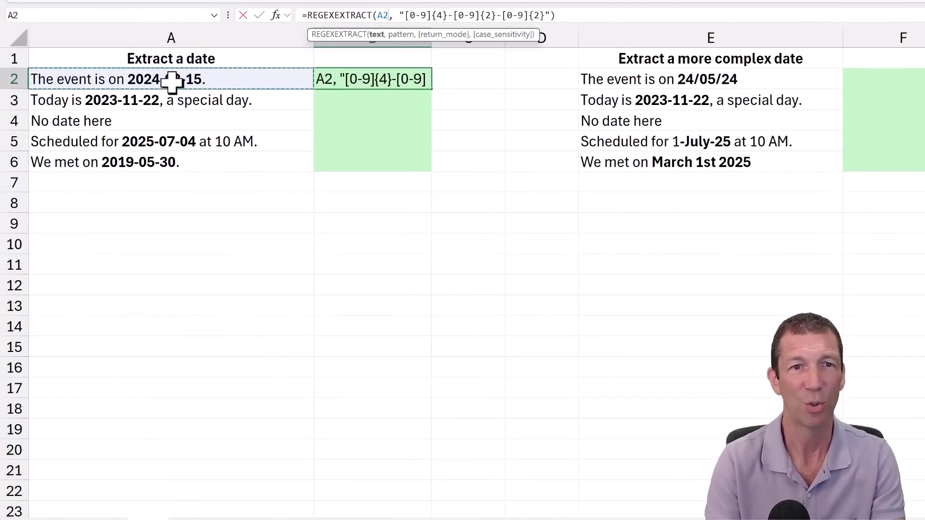
{"action": "key", "text": "Return"}
{"action": "key", "text": "Up"}
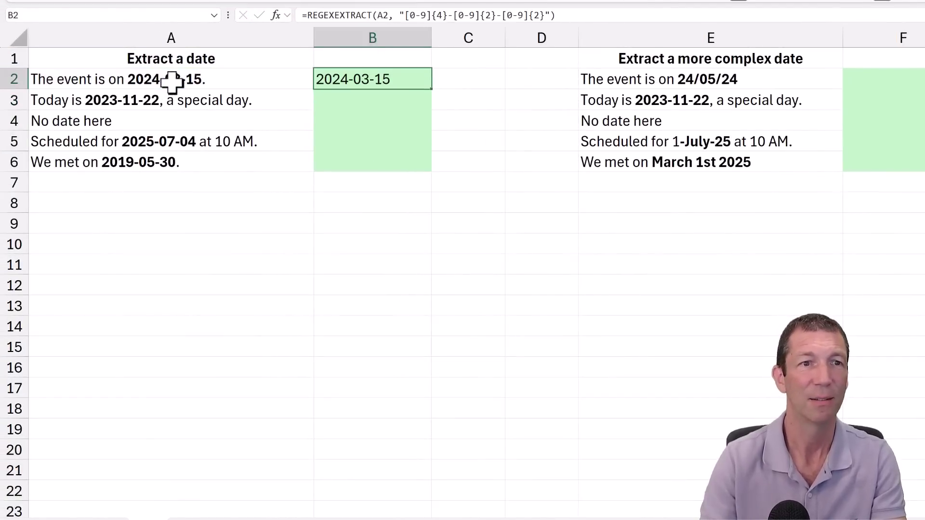
{"action": "double_click", "coordinate": [431, 91]}
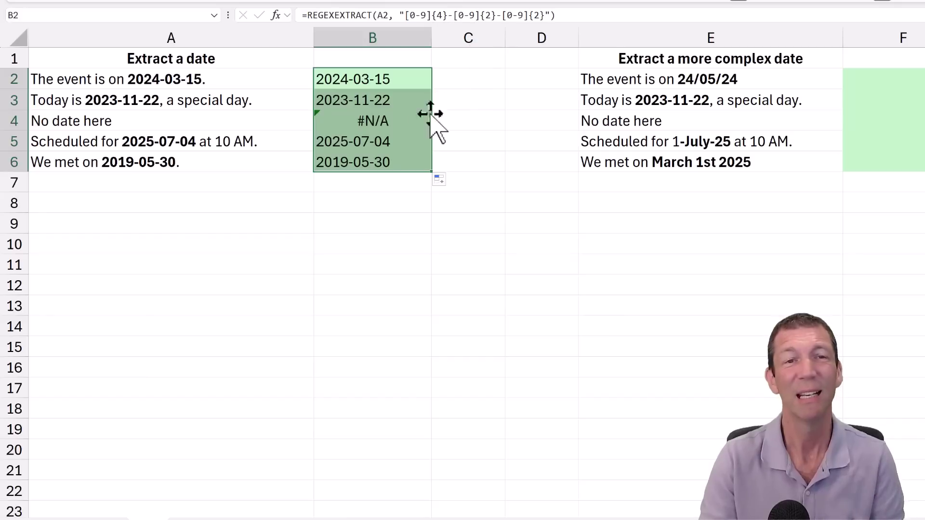
Scroll back over the assistant's REGEXEXTRACT formulas in the ChatGPT reply
{"action": "mouse_move", "coordinate": [289, 519]}
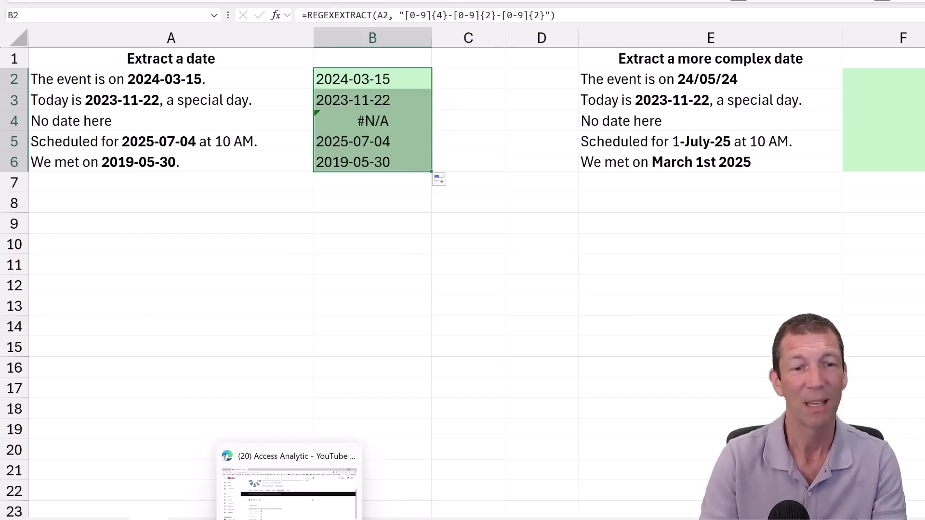
{"action": "left_click", "coordinate": [289, 487]}
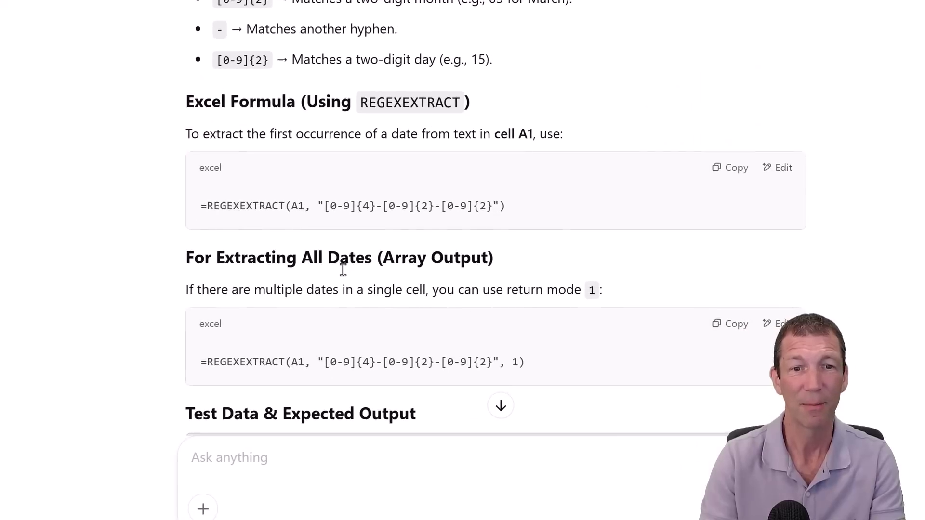
{"action": "scroll", "coordinate": [343, 270], "scroll_direction": "down", "scroll_amount": 1}
{"action": "scroll", "coordinate": [343, 269], "scroll_direction": "up", "scroll_amount": 10}
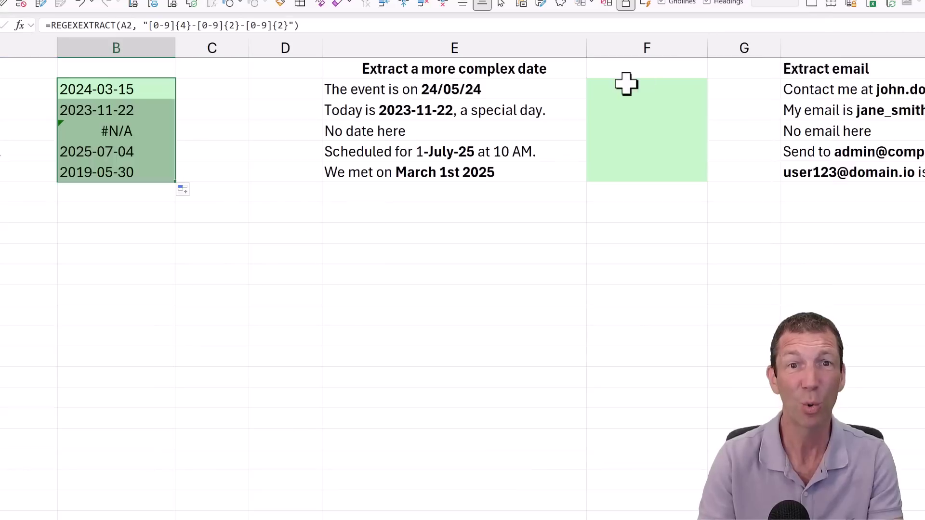
Copy the 'Extract a more complex date' heading and sentences in E1:E6
{"action": "left_click", "coordinate": [440, 176]}
{"action": "left_click", "coordinate": [481, 88]}
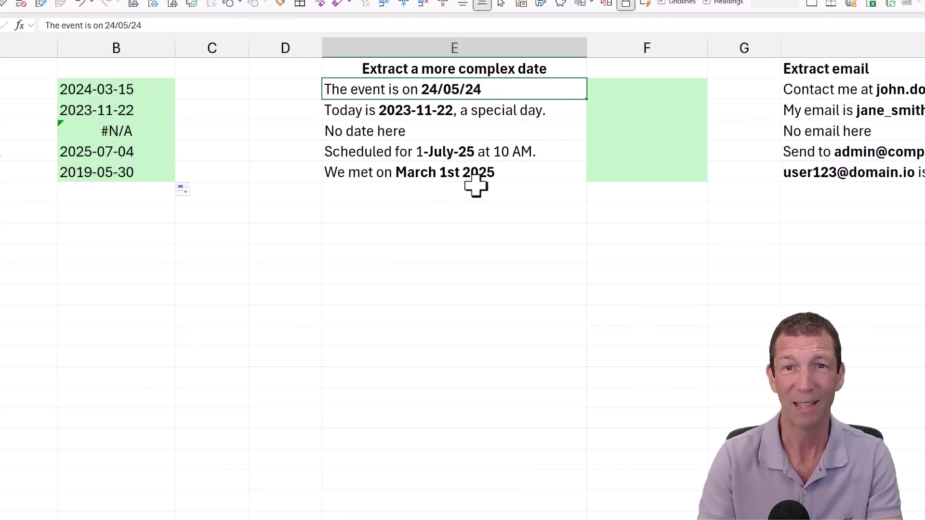
{"action": "left_click_drag", "start_coordinate": [528, 175], "coordinate": [496, 48]}
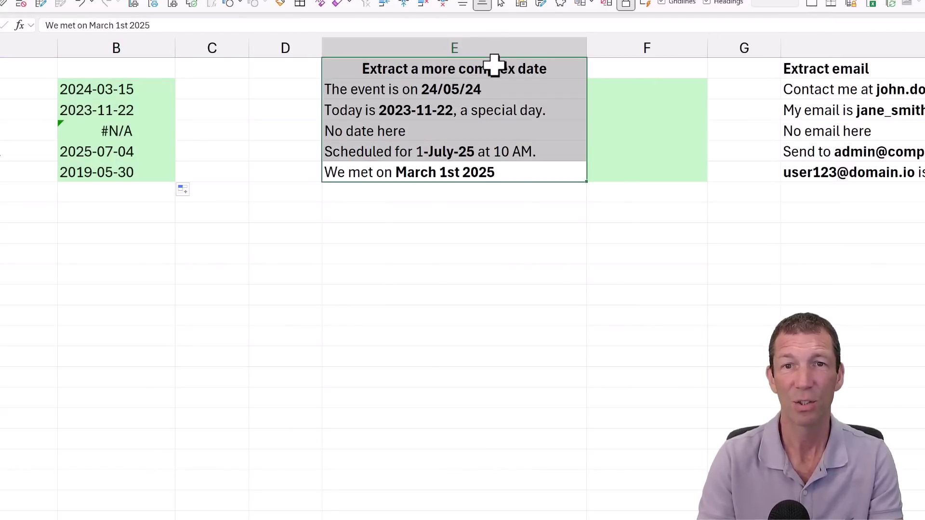
{"action": "key", "text": "ctrl+c"}
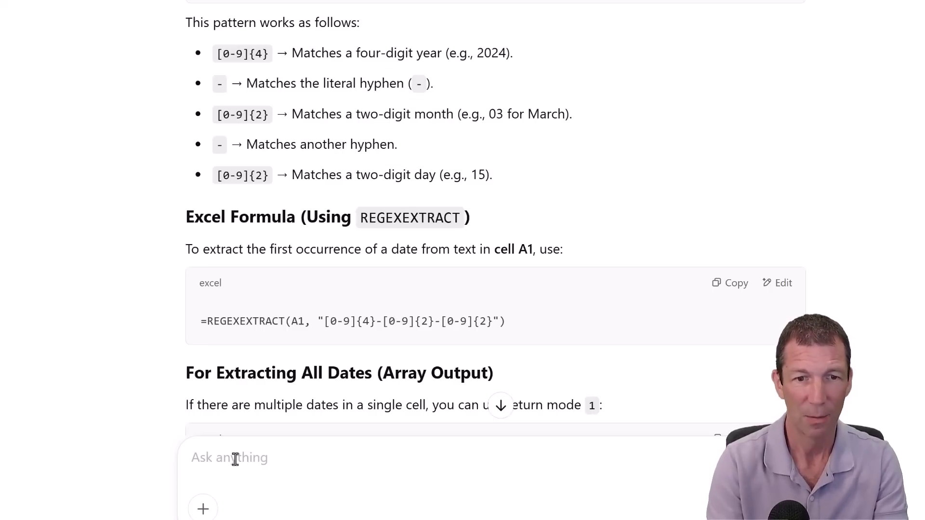
Send 'Try this instead' with the complex dates to ChatGPT and copy its multi-format formula
{"action": "type", "text": "Try this ins"}
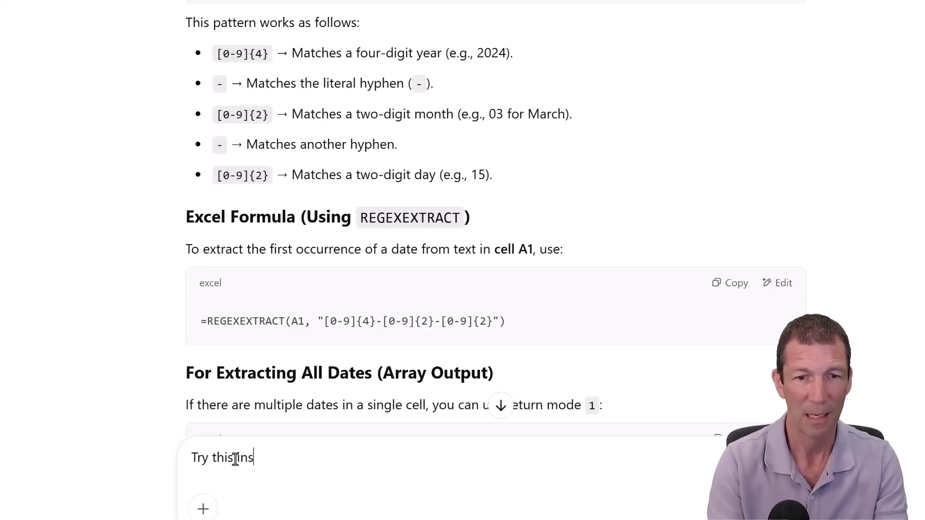
{"action": "type", "text": "tead"}
{"action": "key", "text": "shift+Return"}
{"action": "key", "text": "shift+Return"}
{"action": "key", "text": "ctrl+v"}
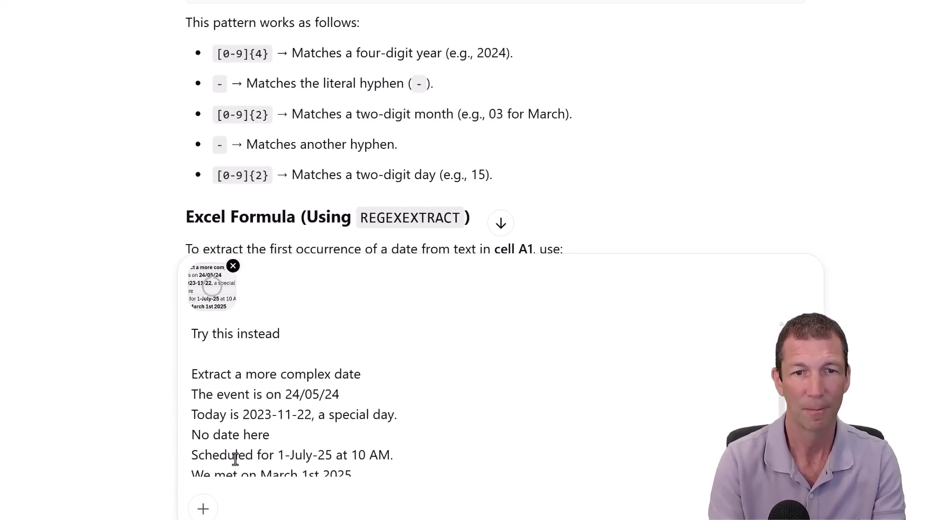
{"action": "scroll", "coordinate": [646, 466], "scroll_direction": "down", "scroll_amount": 1}
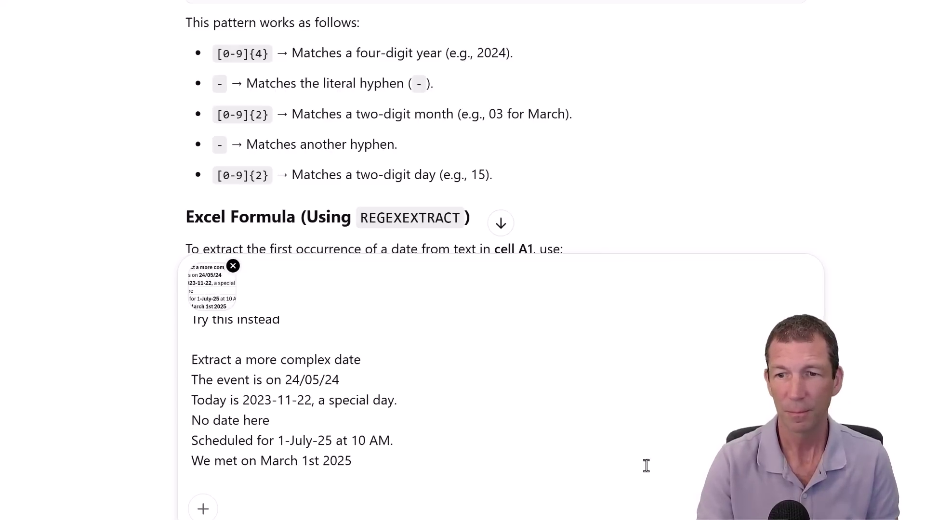
{"action": "key", "text": "Return"}
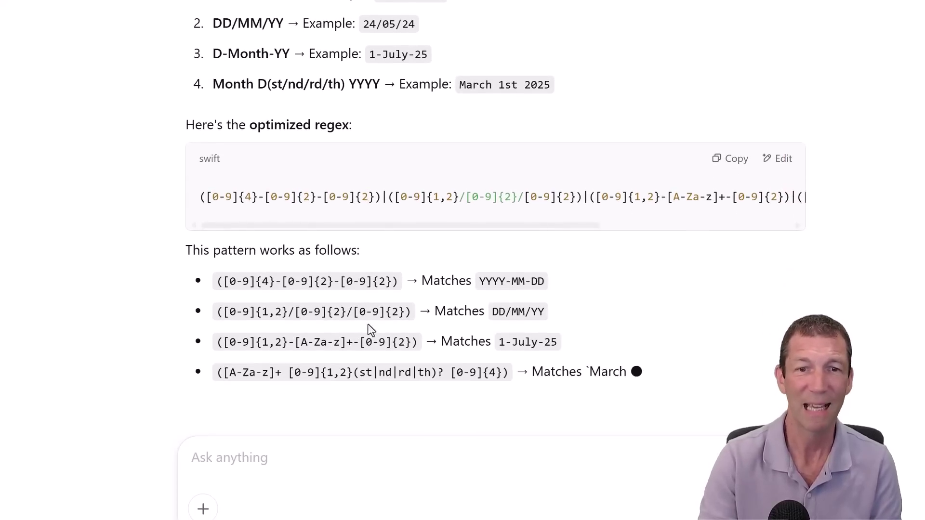
{"action": "scroll", "coordinate": [490, 351], "scroll_direction": "down", "scroll_amount": 3}
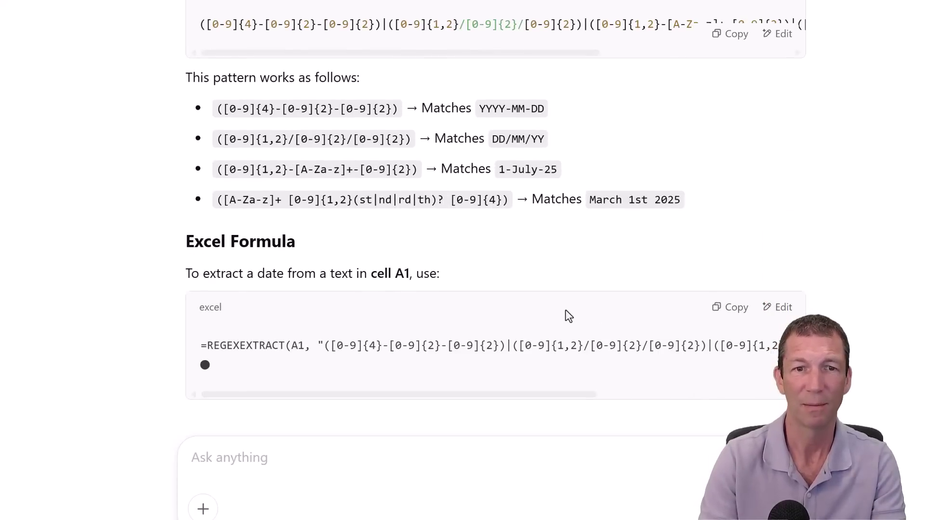
{"action": "left_click", "coordinate": [724, 311]}
{"action": "scroll", "coordinate": [574, 310], "scroll_direction": "down", "scroll_amount": 4}
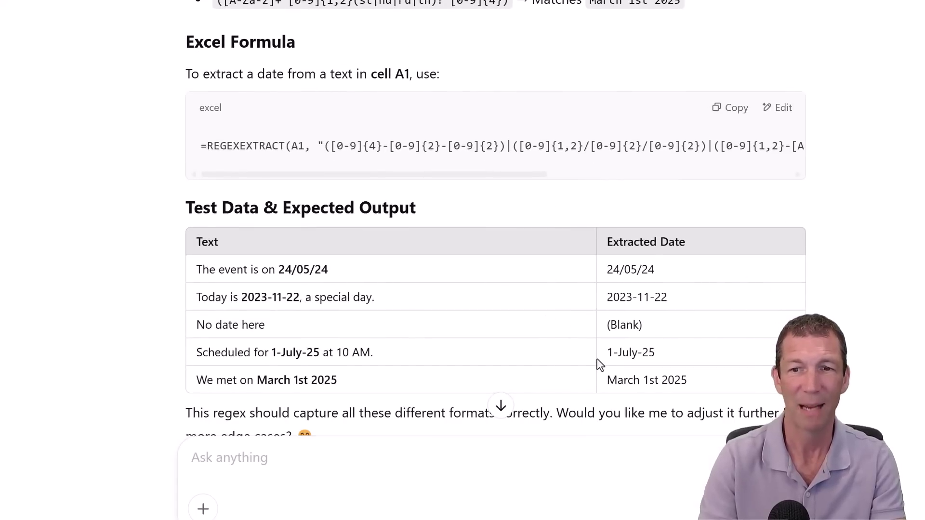
Paste the multi-format date formula into F2, point it at E2, and fill down to F6
{"action": "mouse_move", "coordinate": [116, 519]}
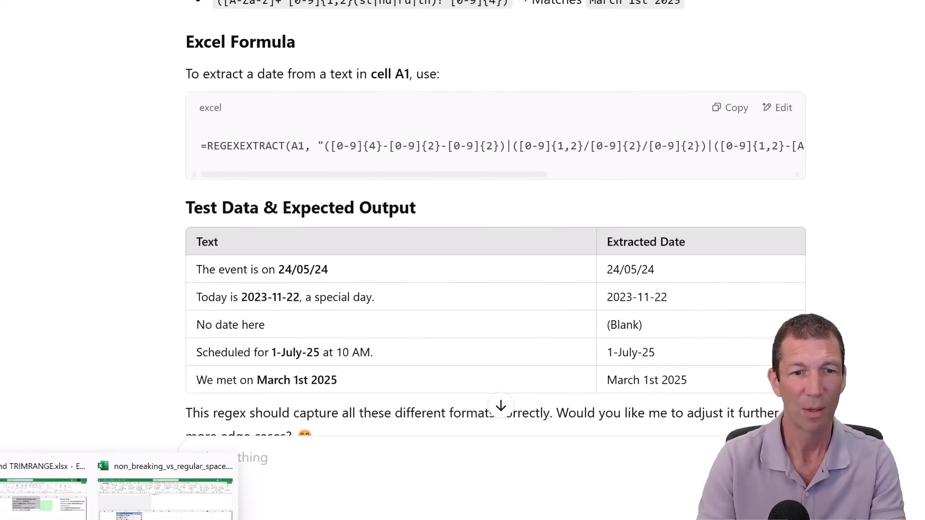
{"action": "left_click", "coordinate": [165, 499]}
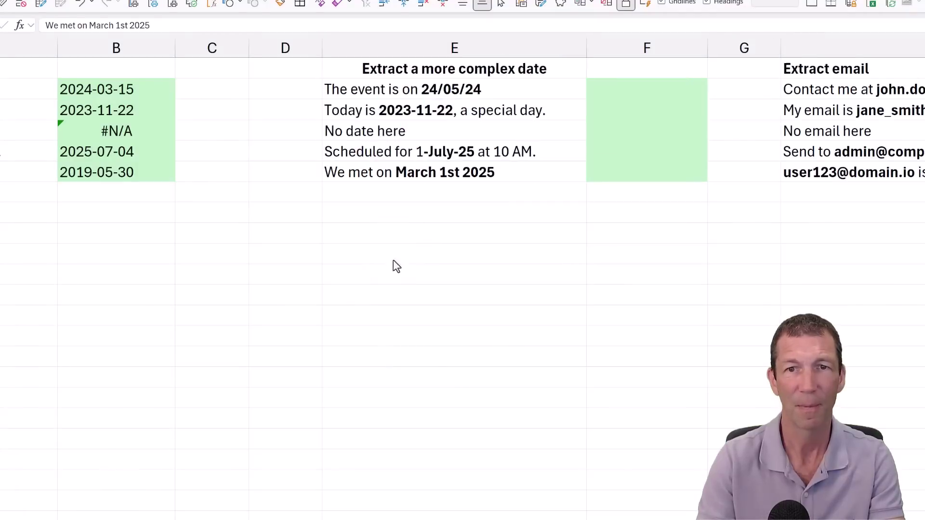
{"action": "double_click", "coordinate": [629, 97]}
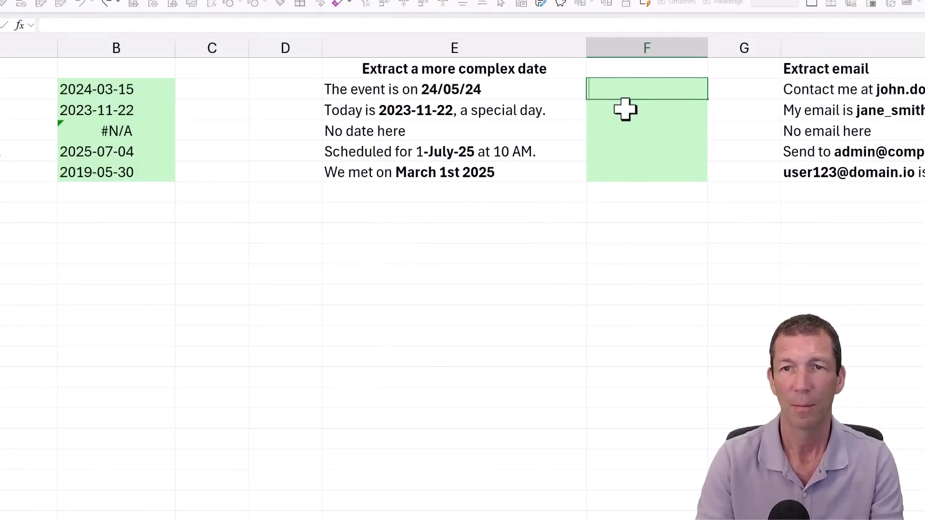
{"action": "key", "text": "ctrl+v"}
{"action": "double_click", "coordinate": [708, 89]}
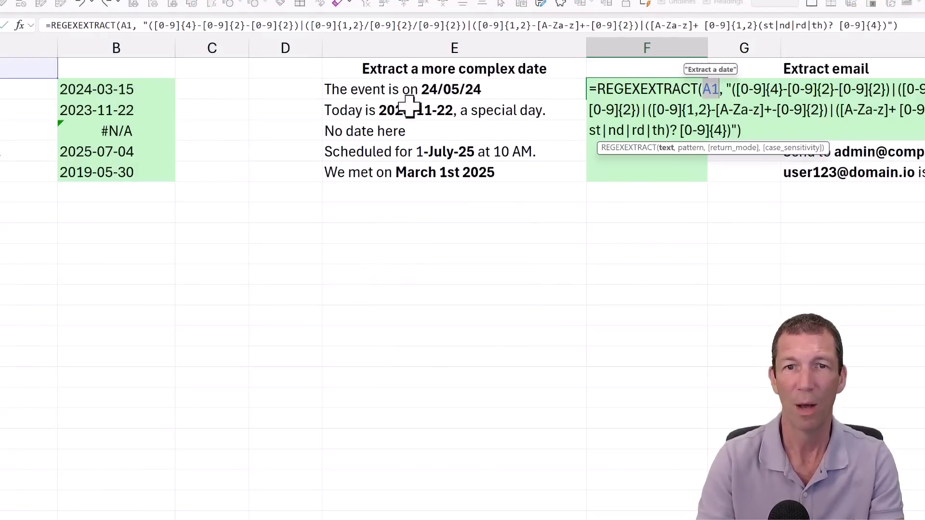
{"action": "left_click", "coordinate": [418, 92]}
{"action": "key", "text": "Return"}
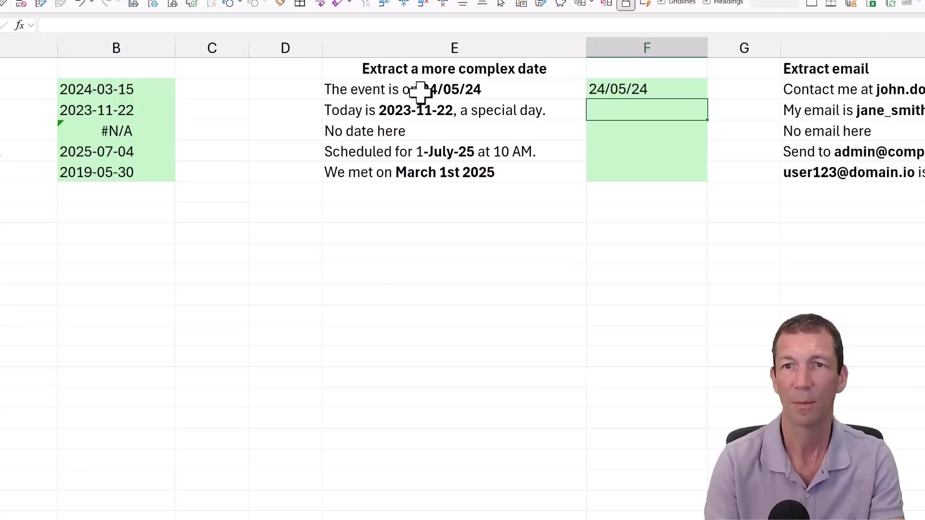
{"action": "key", "text": "Up"}
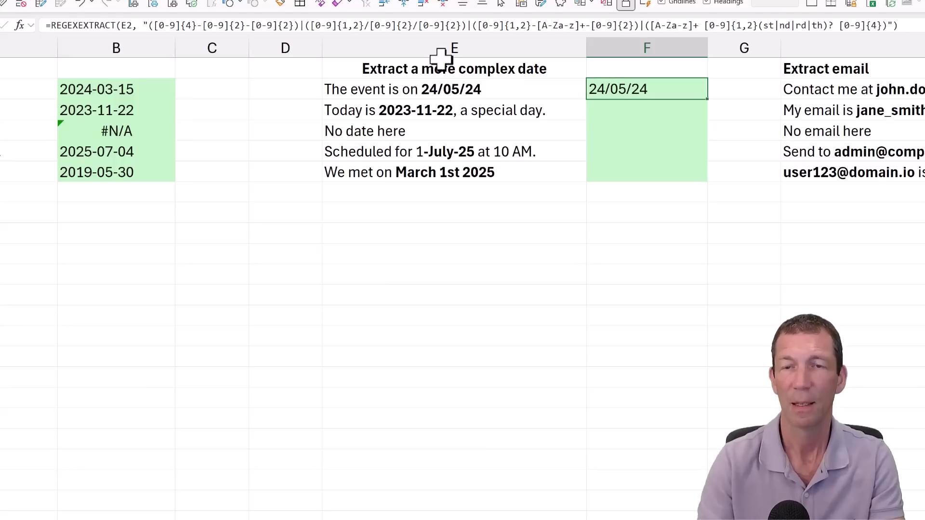
{"action": "double_click", "coordinate": [708, 101]}
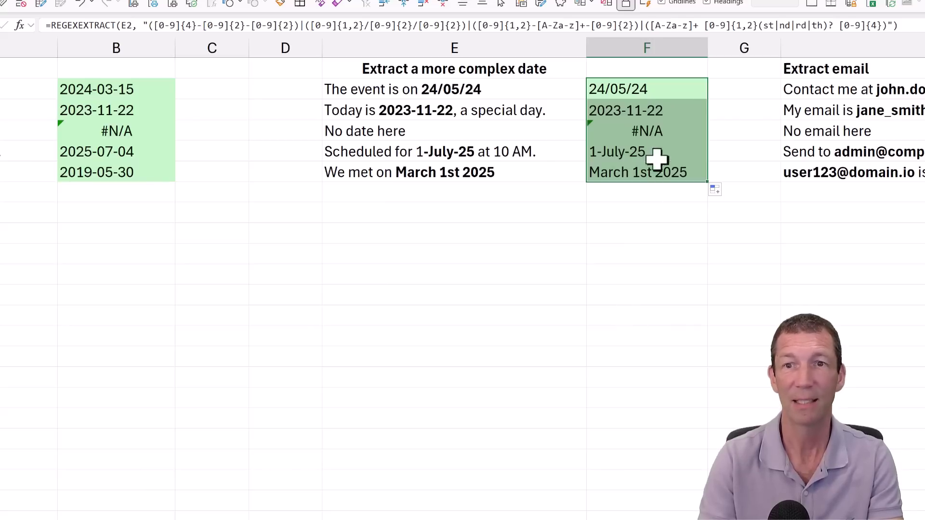
Copy the Extract email heading and example sentences in H1:H6
{"action": "left_click", "coordinate": [655, 137]}
{"action": "key", "text": "Right"}
{"action": "key", "text": "ctrl+Right"}
{"action": "key", "text": "ctrl+Right"}
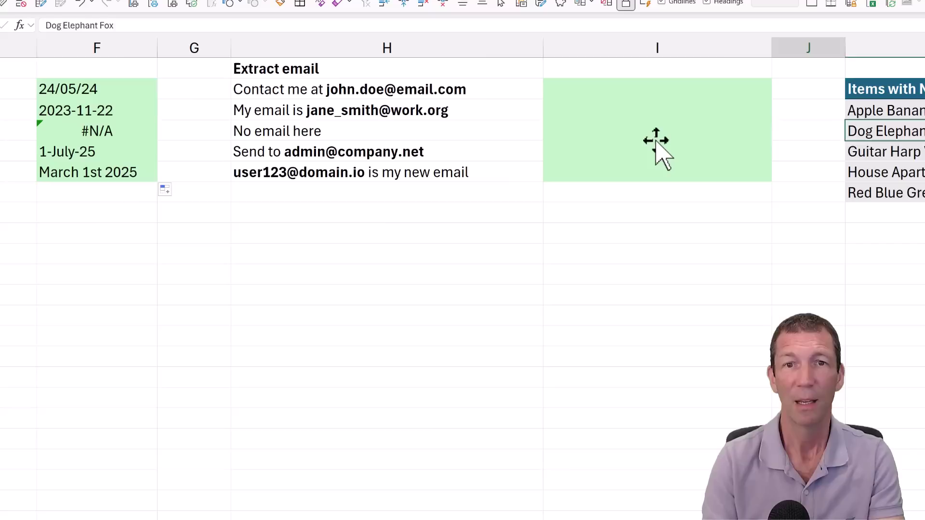
{"action": "key", "text": "Left"}
{"action": "key", "text": "Left"}
{"action": "key", "text": "Up"}
{"action": "key", "text": "Up"}
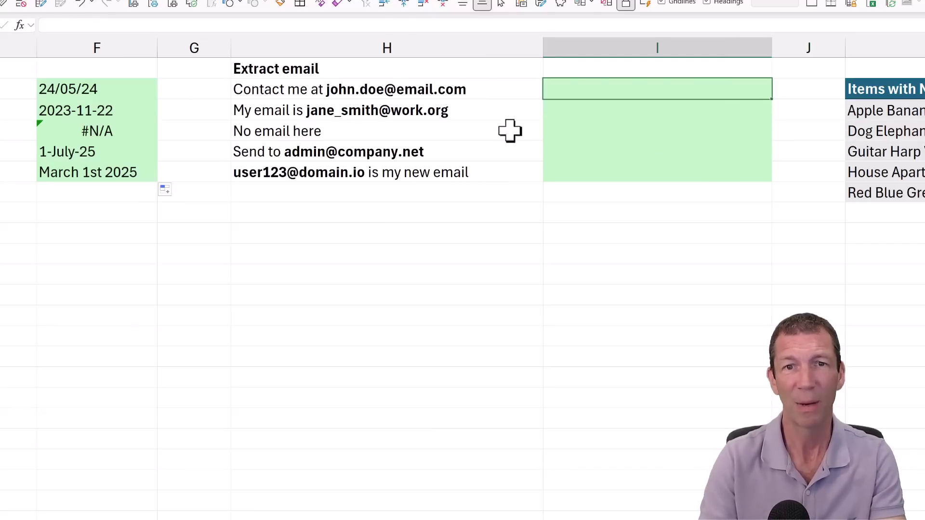
{"action": "left_click_drag", "start_coordinate": [364, 73], "coordinate": [370, 173]}
{"action": "key", "text": "ctrl+c"}
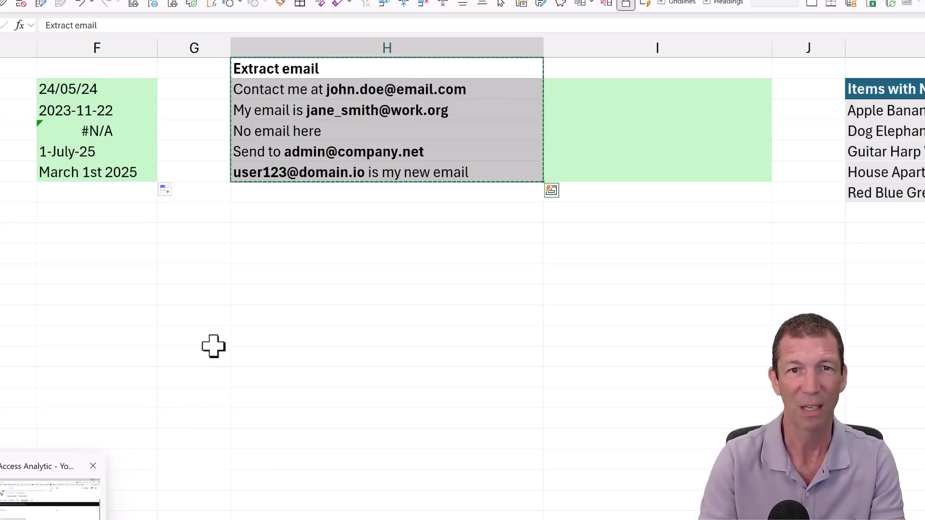
Paste the email examples into the ChatGPT prompt and send them
{"action": "mouse_move", "coordinate": [68, 519]}
{"action": "left_click", "coordinate": [67, 496]}
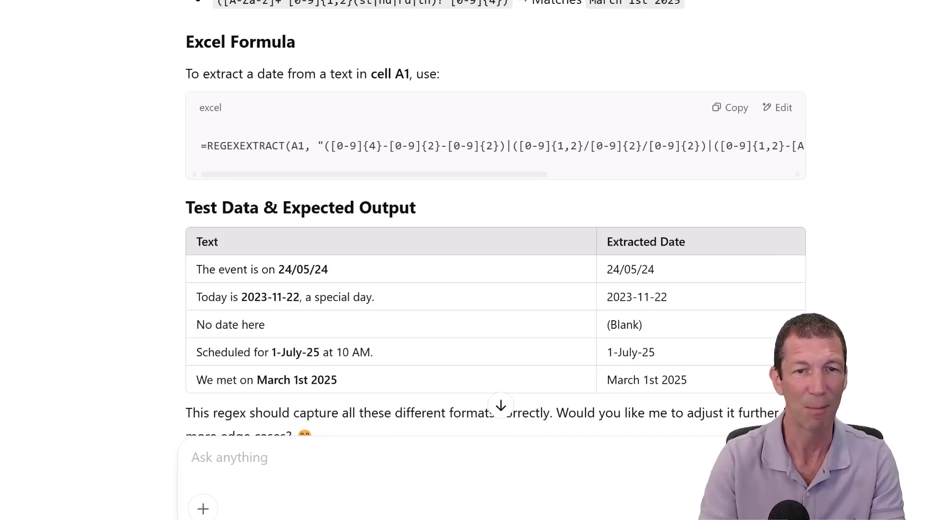
{"action": "left_click", "coordinate": [254, 465]}
{"action": "key", "text": "ctrl+v"}
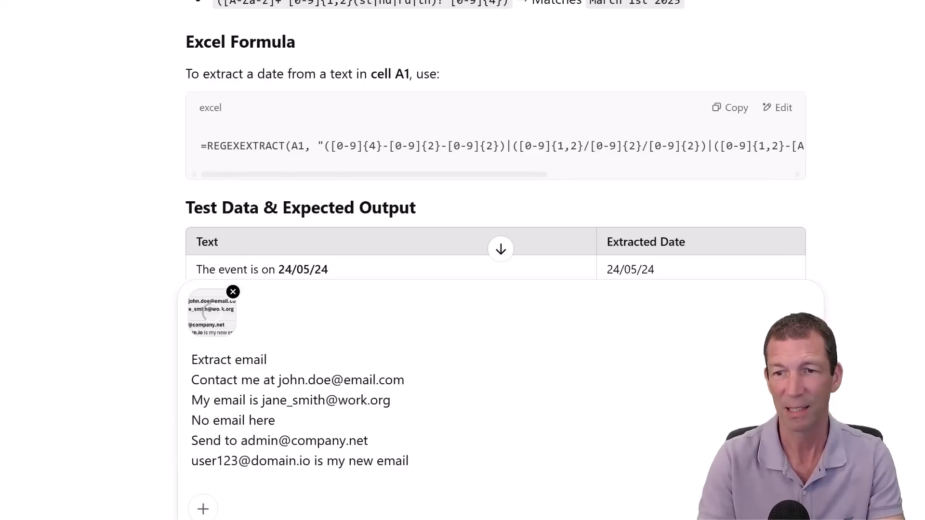
{"action": "key", "text": "Return"}
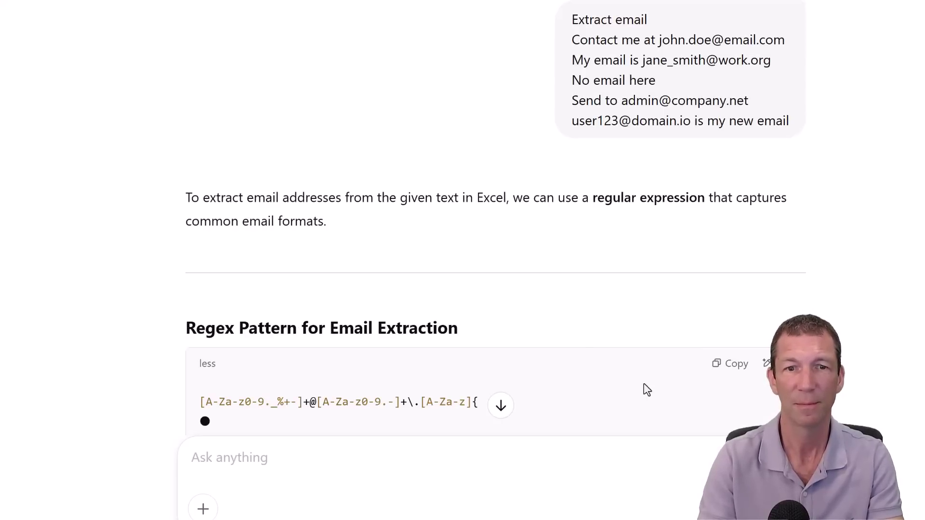
Copy the suggested email regex pattern and its REGEXEXTRACT formula from the reply
{"action": "scroll", "coordinate": [581, 354], "scroll_direction": "down", "scroll_amount": 1}
{"action": "scroll", "coordinate": [582, 358], "scroll_direction": "down", "scroll_amount": 2}
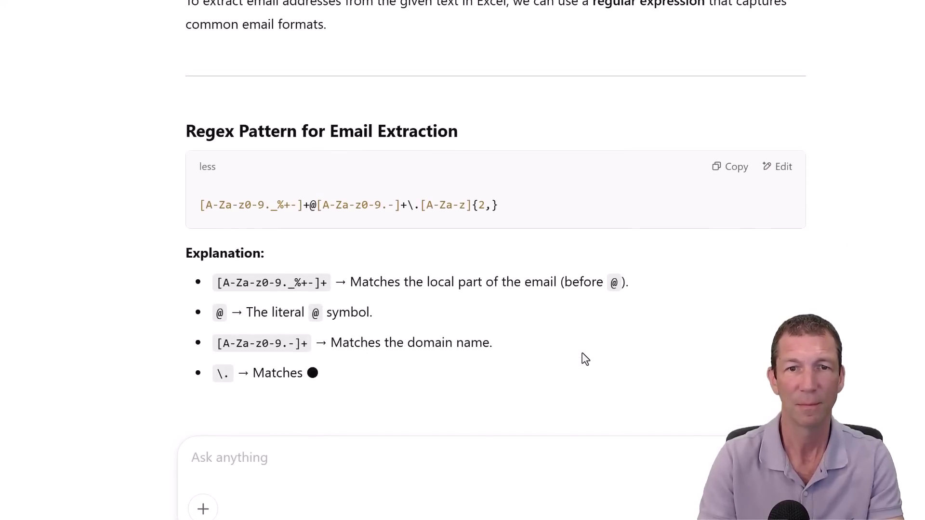
{"action": "scroll", "coordinate": [584, 358], "scroll_direction": "down", "scroll_amount": 1}
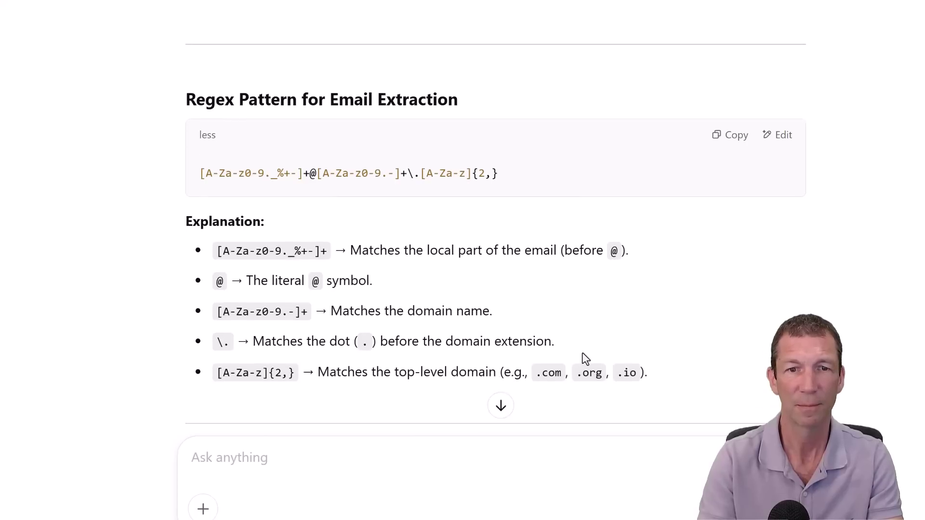
{"action": "left_click", "coordinate": [718, 138]}
{"action": "scroll", "coordinate": [704, 164], "scroll_direction": "down", "scroll_amount": 4}
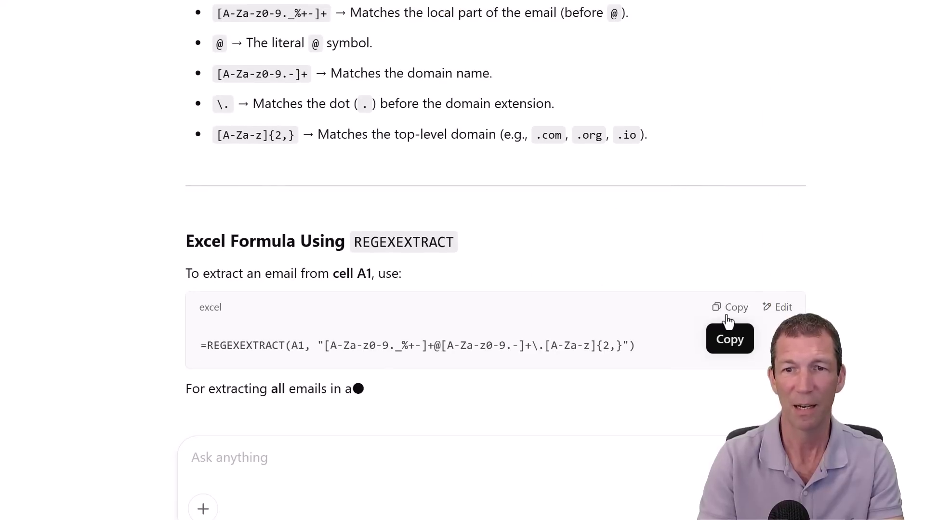
{"action": "left_click", "coordinate": [728, 322]}
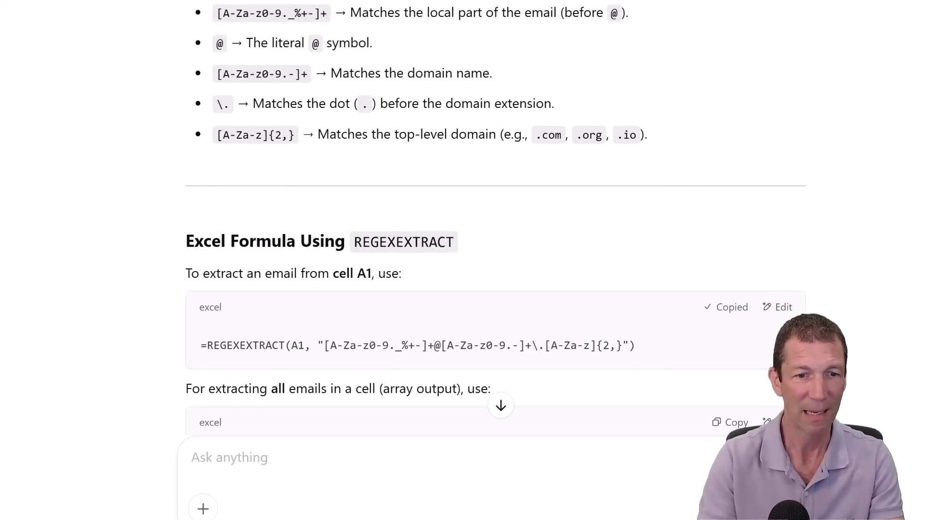
Paste the copied REGEXEXTRACT email formula into cell I2
{"action": "mouse_move", "coordinate": [116, 519]}
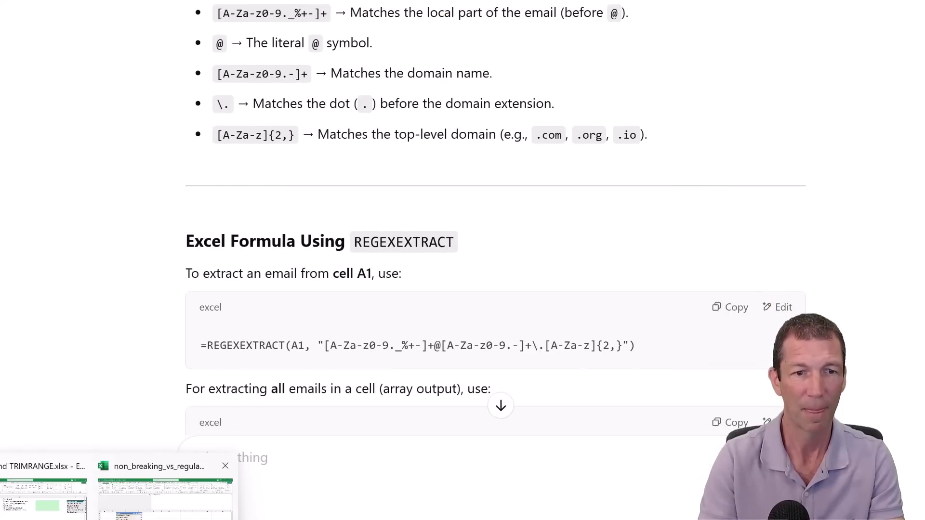
{"action": "left_click", "coordinate": [164, 499]}
{"action": "left_click", "coordinate": [661, 94]}
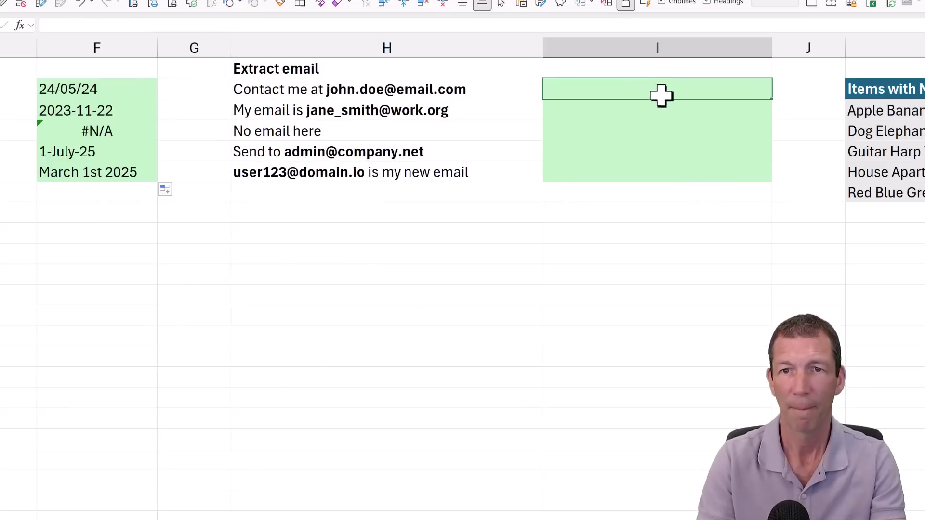
{"action": "key", "text": "ctrl+v"}
{"action": "key", "text": "Return"}
{"action": "key", "text": "Up"}
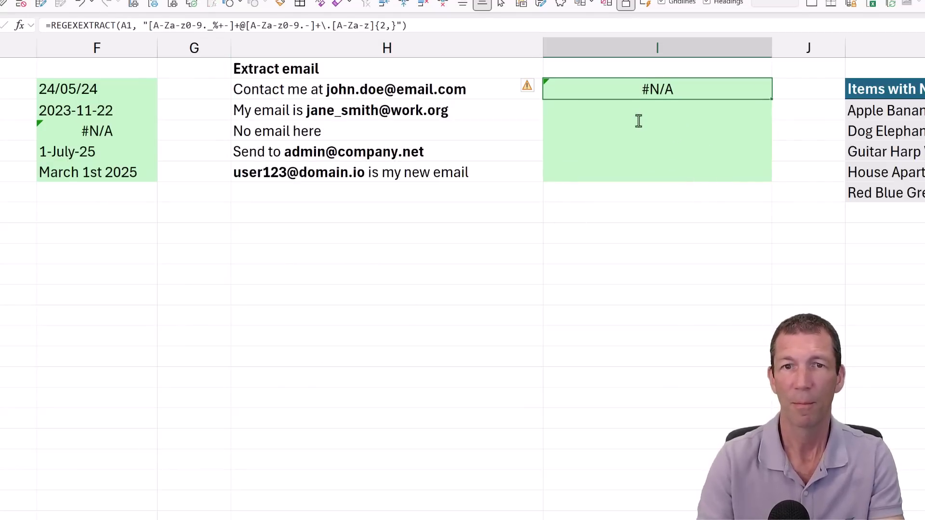
{"action": "key", "text": "F2"}
{"action": "left_click", "coordinate": [669, 90]}
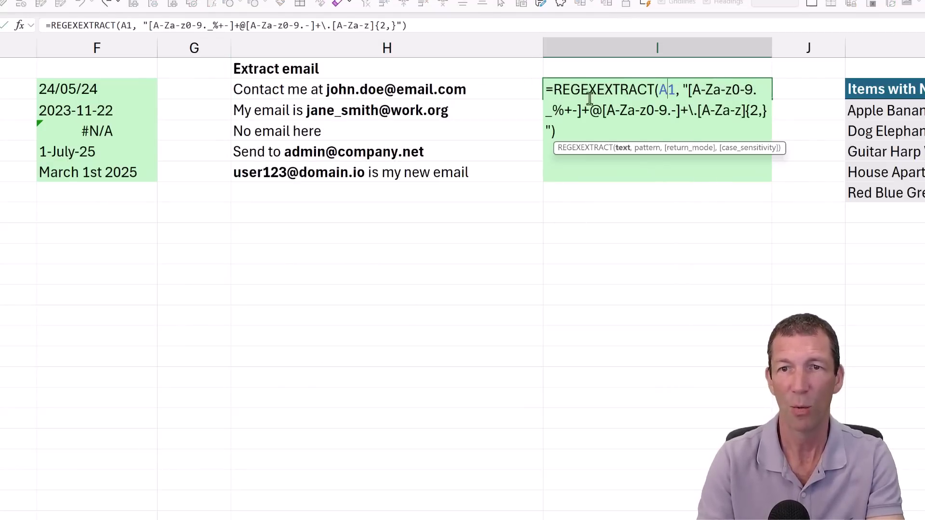
{"action": "left_click", "coordinate": [455, 102]}
Repoint I2's formula from A1 to H2 and fill it down to I6
{"action": "left_click", "coordinate": [589, 87]}
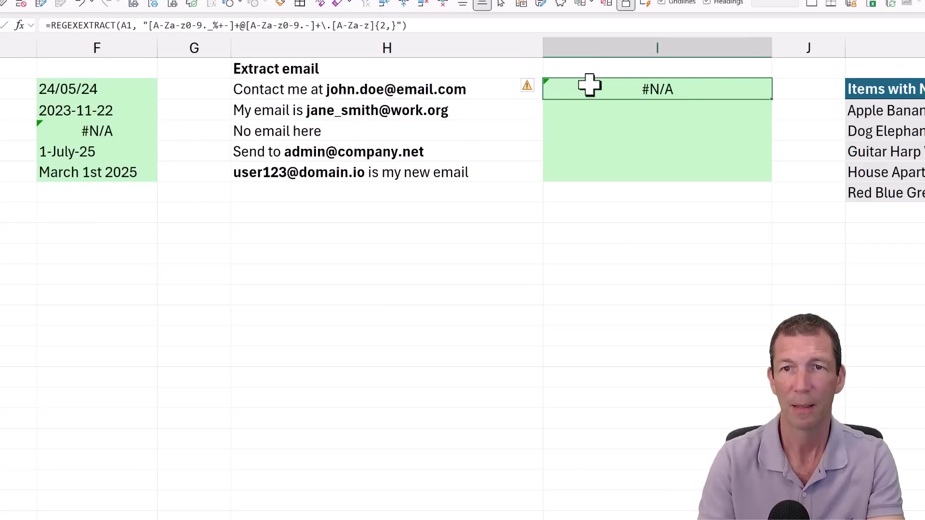
{"action": "key", "text": "F2"}
{"action": "double_click", "coordinate": [666, 90]}
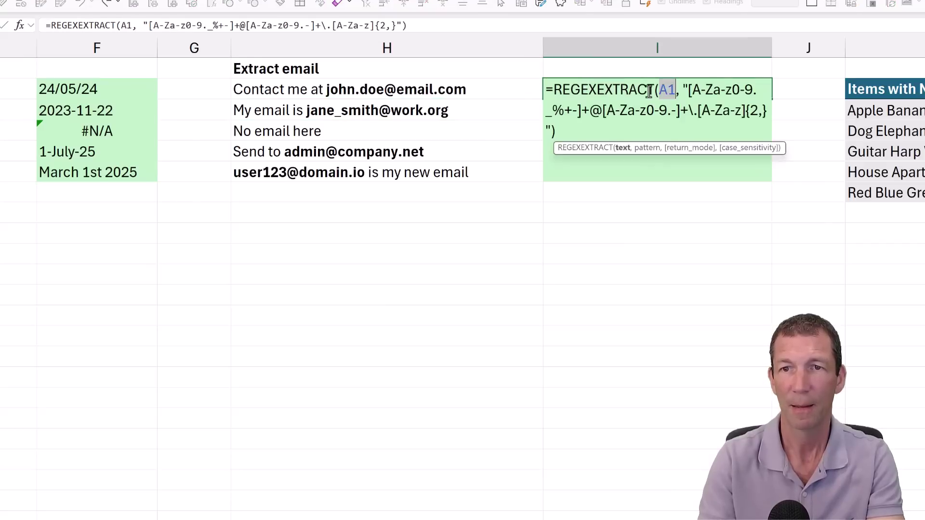
{"action": "left_click", "coordinate": [466, 90]}
{"action": "key", "text": "Return"}
{"action": "key", "text": "Up"}
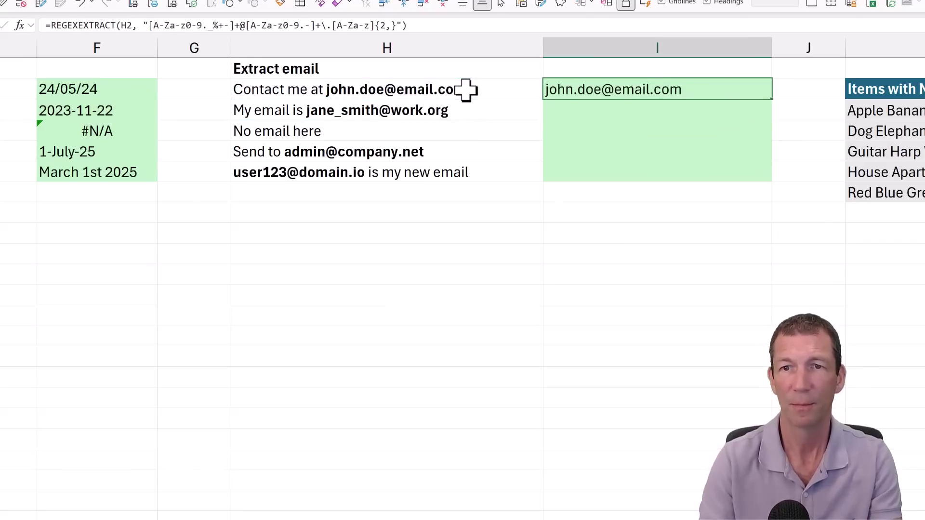
{"action": "double_click", "coordinate": [771, 98]}
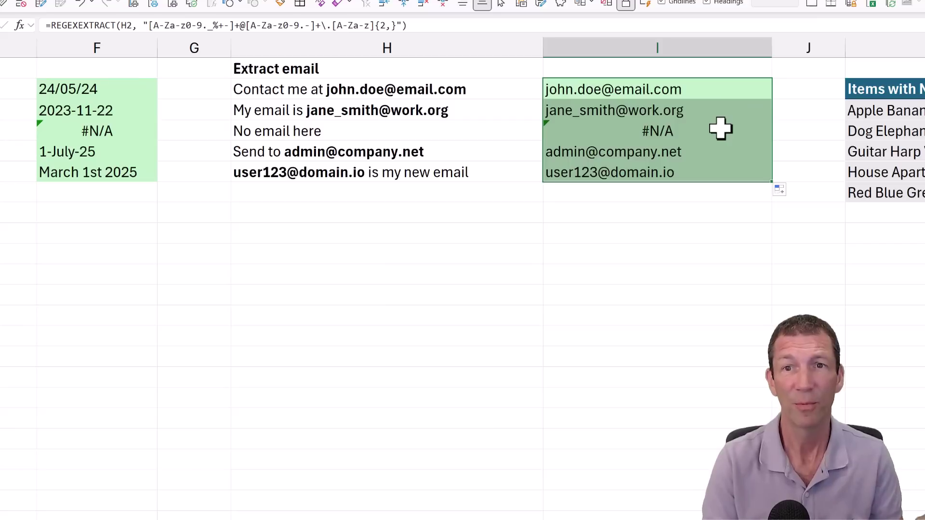
{"action": "key", "text": "Right"}
{"action": "key", "text": "Right"}
{"action": "key", "text": "Right"}
{"action": "key", "text": "Right"}
{"action": "key", "text": "Right"}
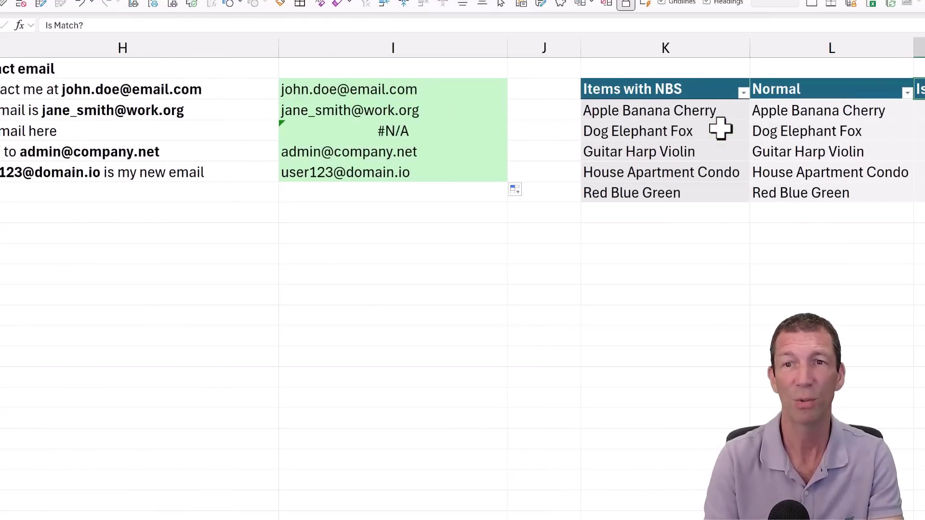
{"action": "key", "text": "Left"}
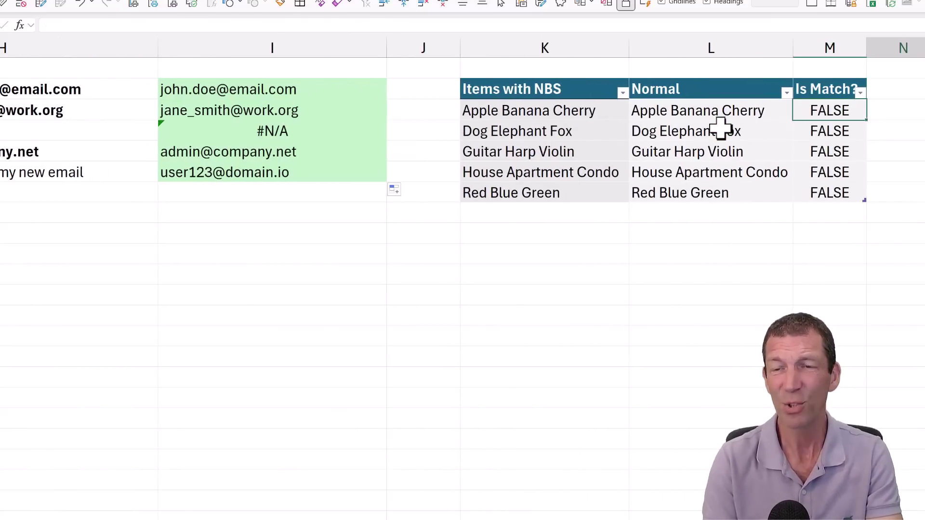
{"action": "scroll", "coordinate": [721, 130], "scroll_direction": "right", "scroll_amount": 1}
{"action": "scroll", "coordinate": [721, 129], "scroll_direction": "right", "scroll_amount": 3}
{"action": "key", "text": "Left"}
{"action": "key", "text": "Left"}
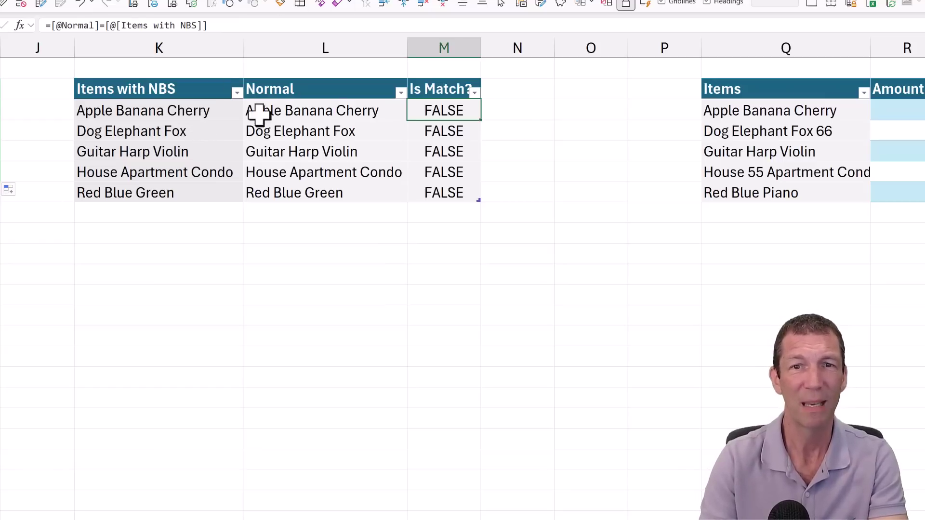
{"action": "key", "text": "F2"}
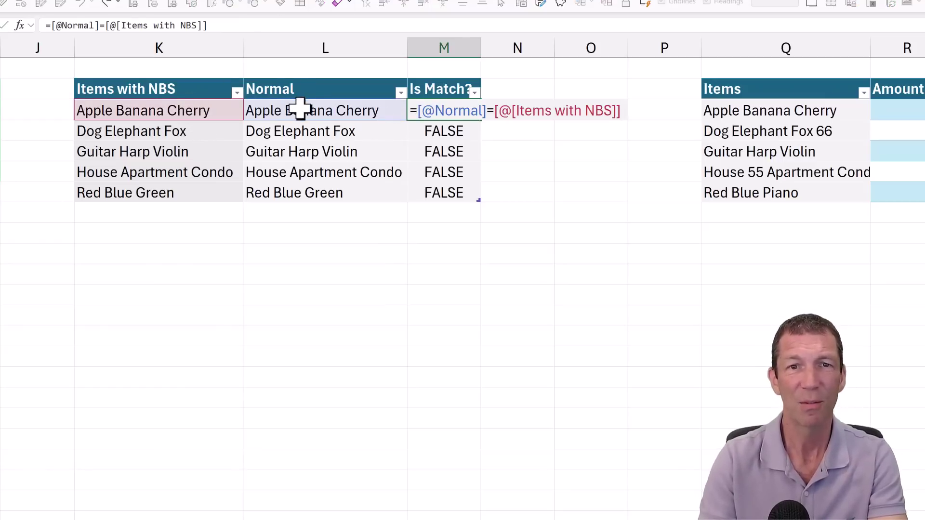
{"action": "key", "text": "Escape"}
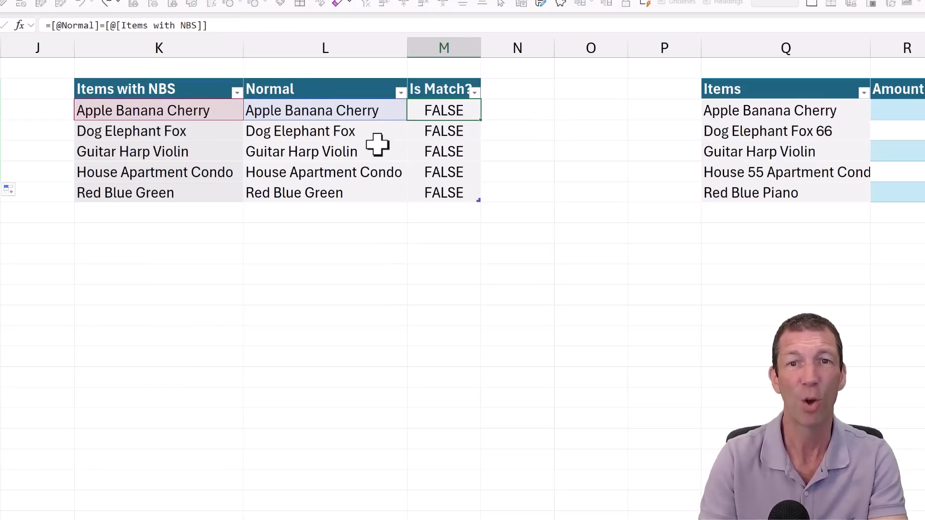
{"action": "double_click", "coordinate": [415, 114]}
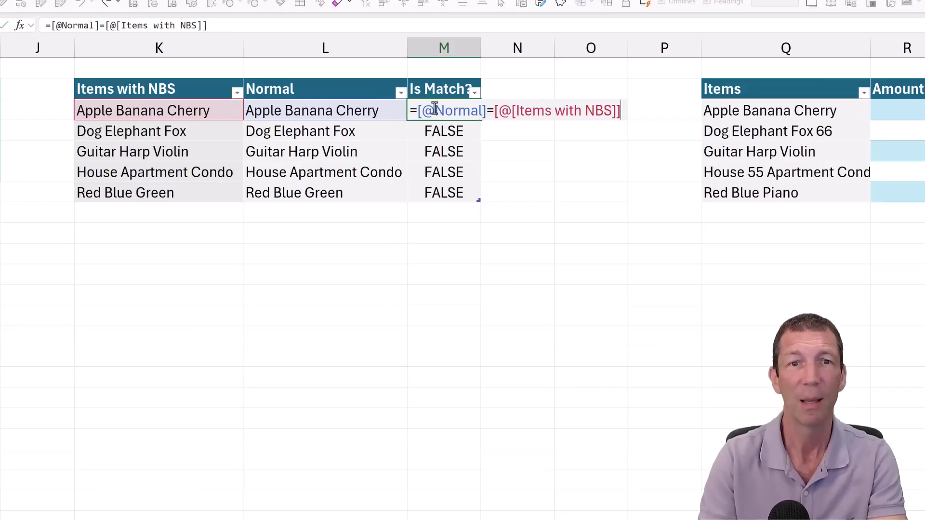
{"action": "key", "text": "Escape"}
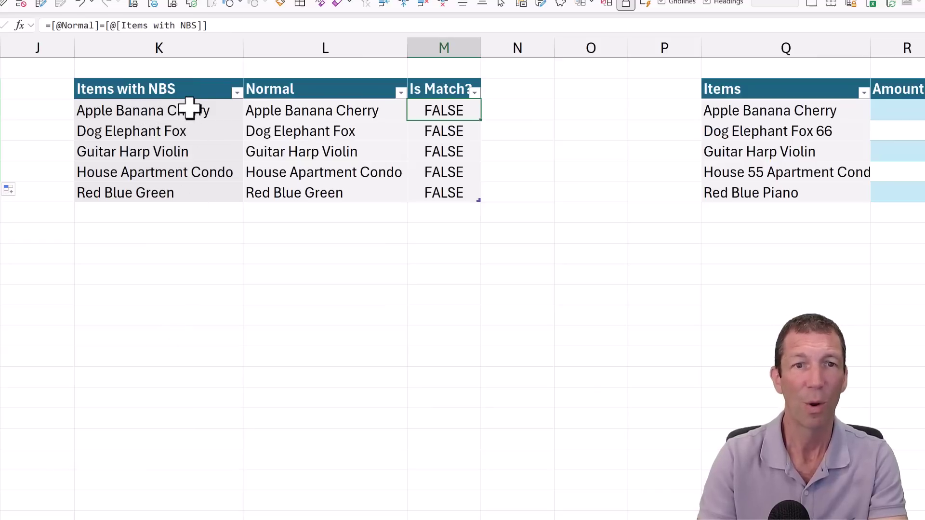
{"action": "mouse_move", "coordinate": [68, 519]}
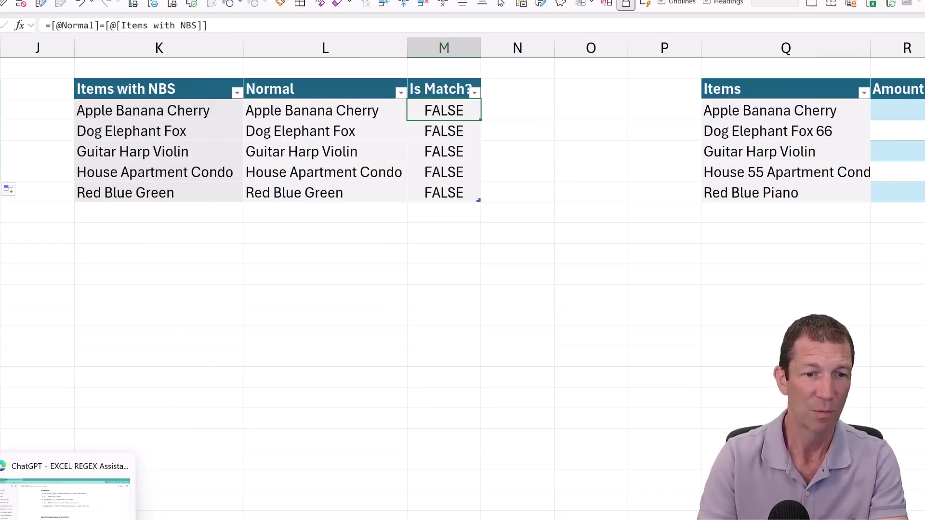
Ask ChatGPT 'How to remove non breaking space from string'
{"action": "left_click", "coordinate": [68, 498]}
{"action": "left_click", "coordinate": [232, 459]}
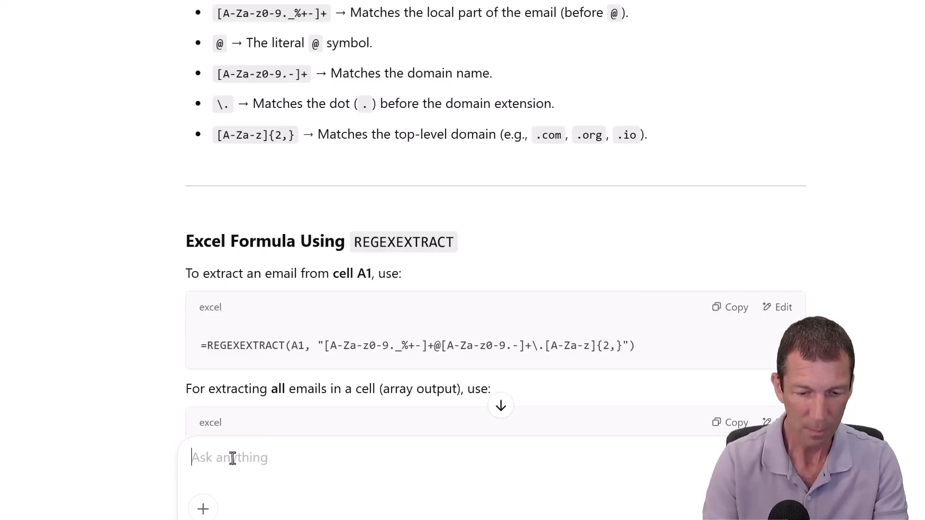
{"action": "type", "text": "How to remove"}
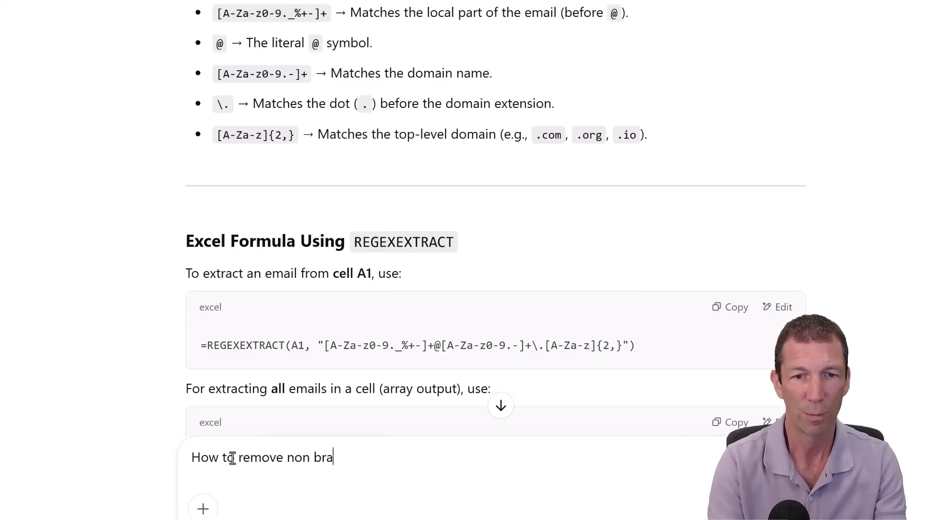
{"action": "type", "text": " non breaking space from"}
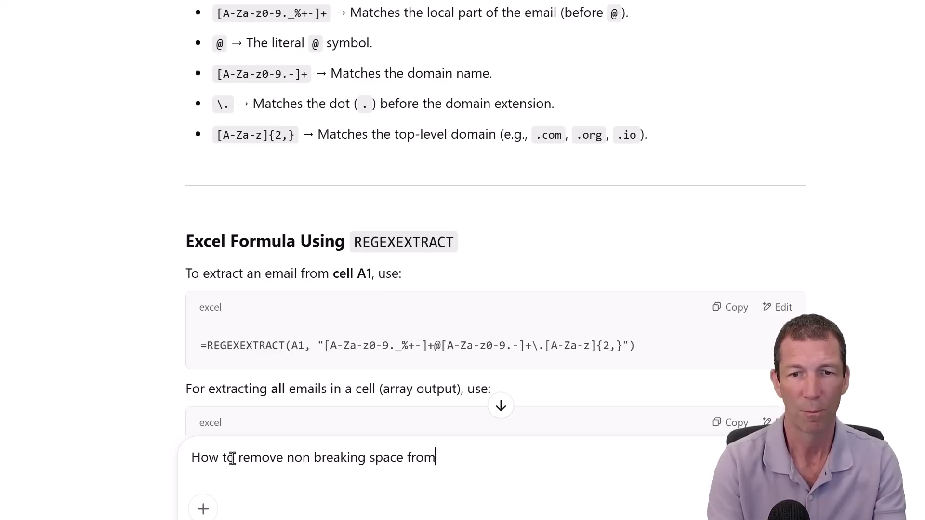
{"action": "type", "text": " string"}
{"action": "key", "text": "Return"}
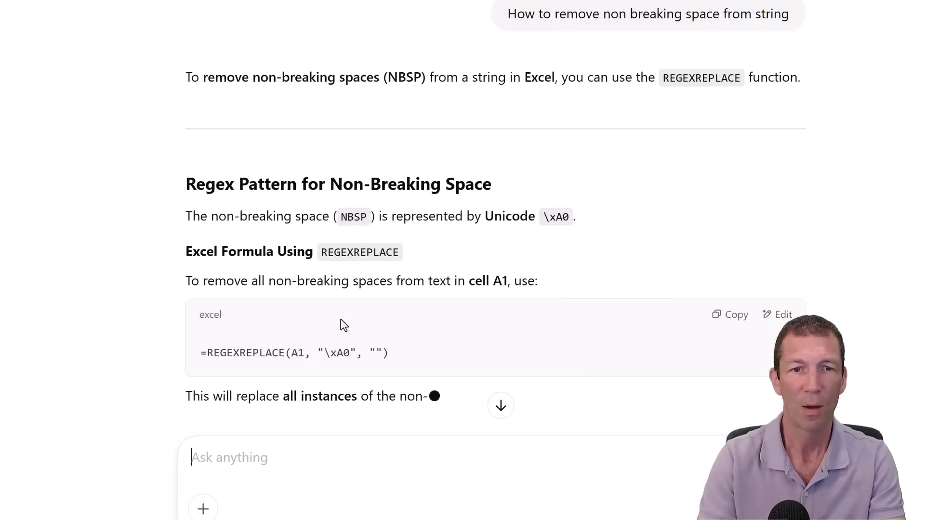
Copy the suggested =REGEXREPLACE(A1, "\xA0", "") formula from the reply and return to Excel
{"action": "scroll", "coordinate": [340, 323], "scroll_direction": "down", "scroll_amount": 2}
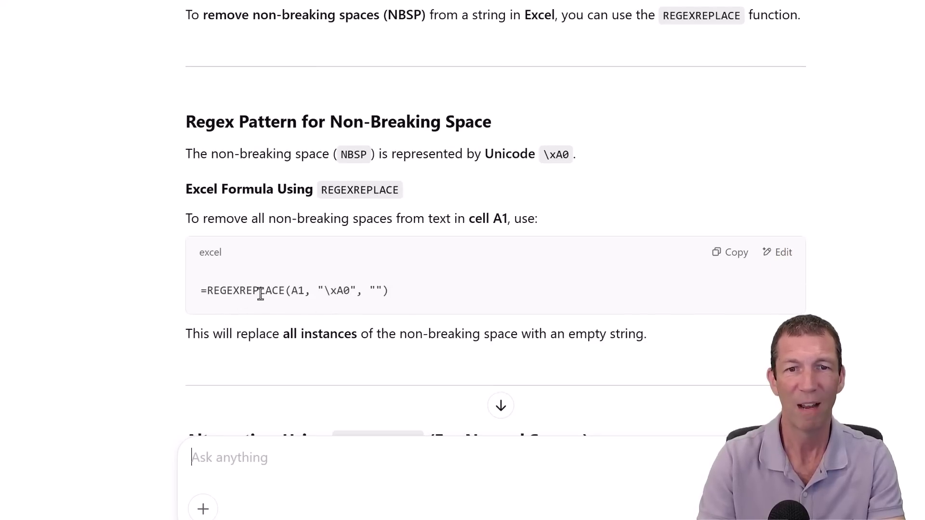
{"action": "scroll", "coordinate": [319, 286], "scroll_direction": "down", "scroll_amount": 5}
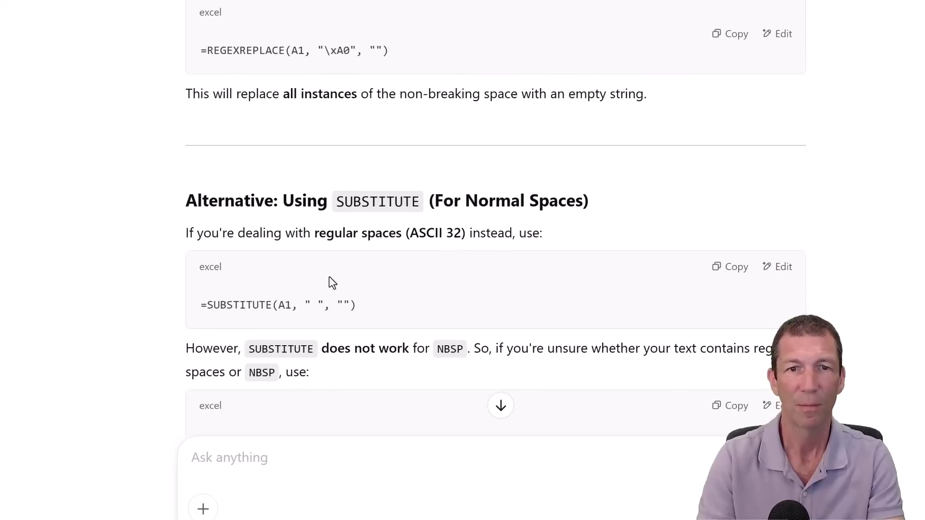
{"action": "scroll", "coordinate": [380, 236], "scroll_direction": "down", "scroll_amount": 1}
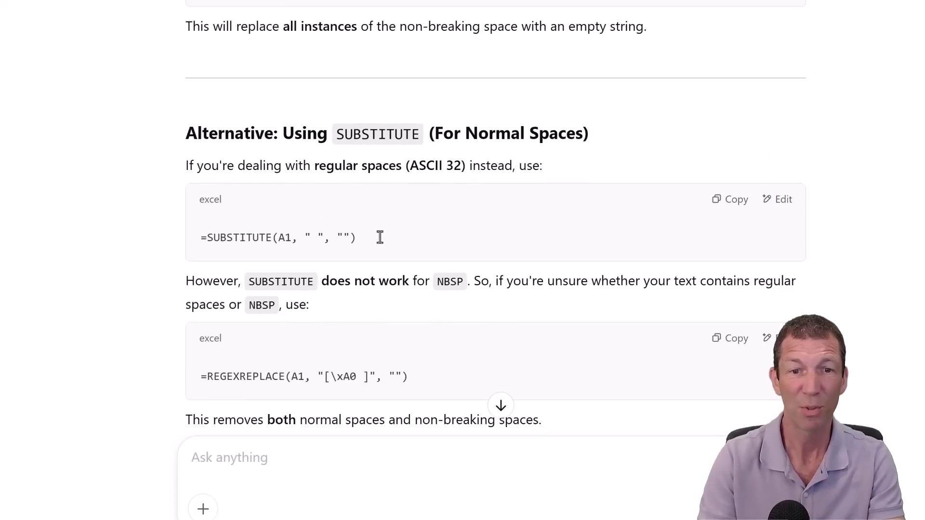
{"action": "scroll", "coordinate": [380, 238], "scroll_direction": "down", "scroll_amount": 1}
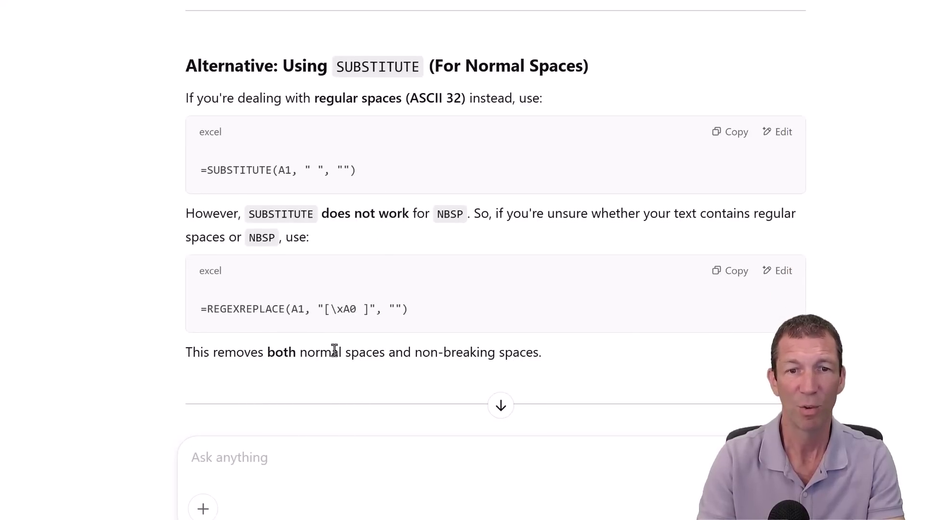
{"action": "scroll", "coordinate": [453, 314], "scroll_direction": "up", "scroll_amount": 4}
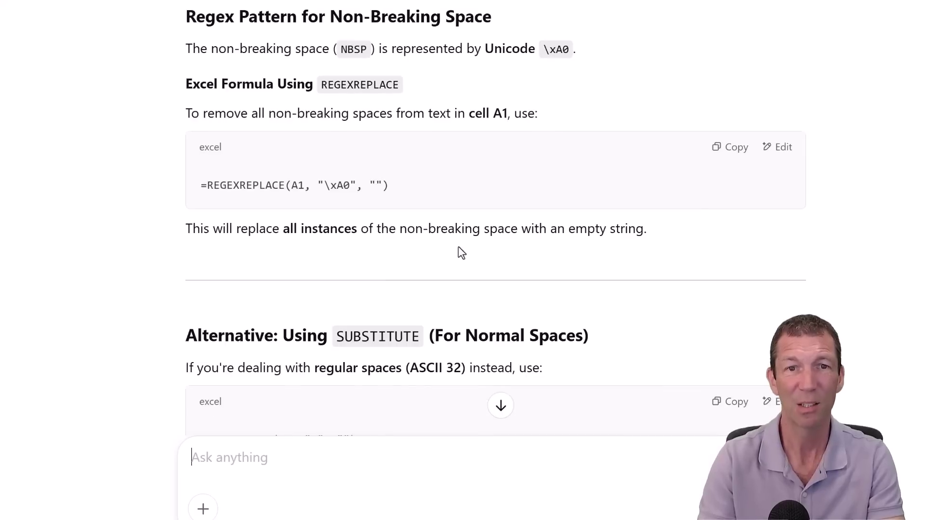
{"action": "left_click", "coordinate": [722, 146]}
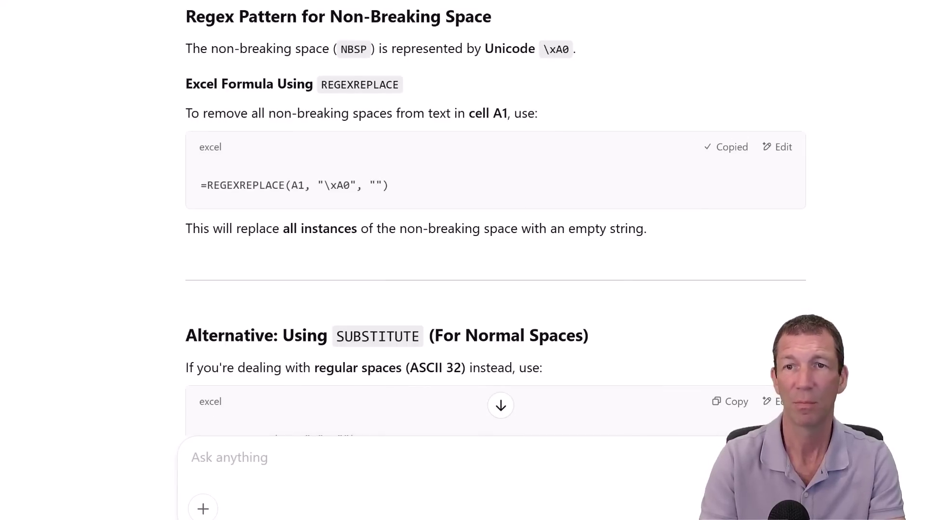
{"action": "key", "text": "alt+Tab"}
In N2, apply REGEXREPLACE to the Items with NBS value to swap non-breaking spaces for normal spaces
{"action": "left_click", "coordinate": [511, 116]}
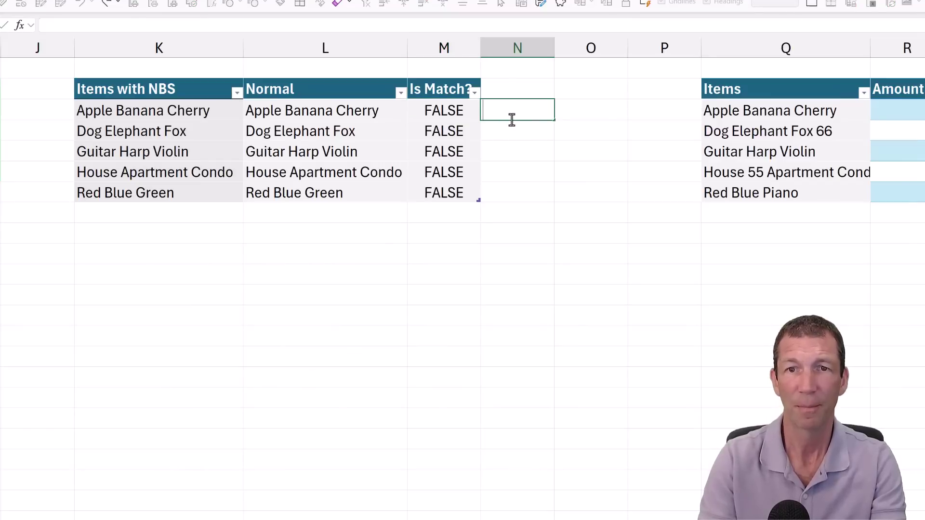
{"action": "double_click", "coordinate": [511, 120]}
{"action": "key", "text": "ctrl+v"}
{"action": "double_click", "coordinate": [605, 111]}
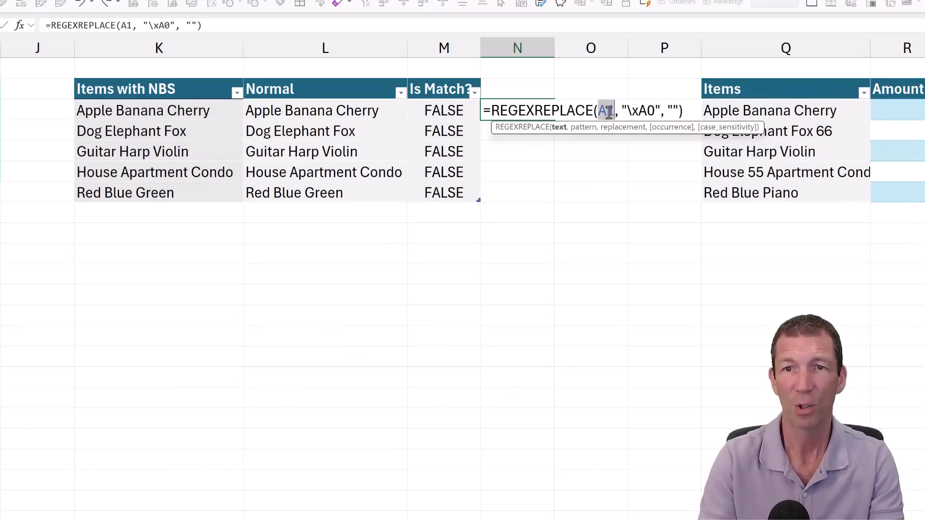
{"action": "left_click", "coordinate": [174, 114]}
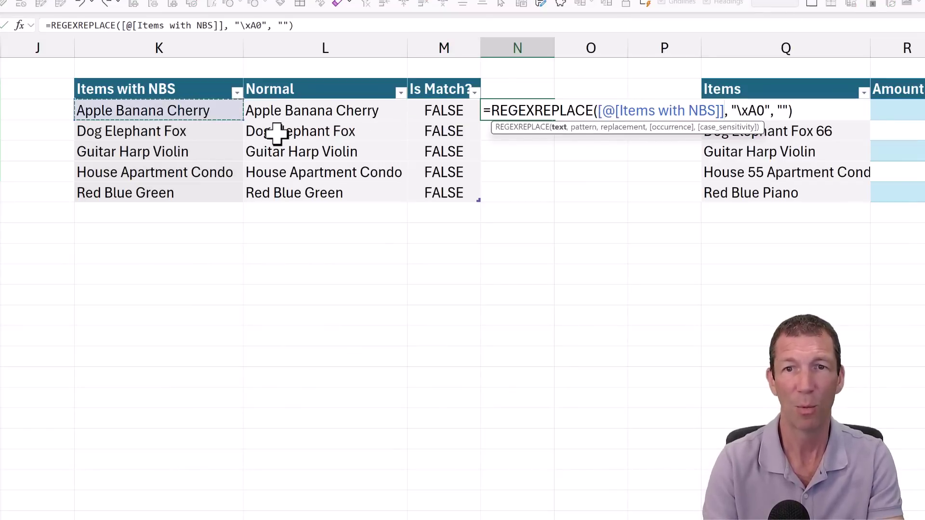
{"action": "key", "text": "Return"}
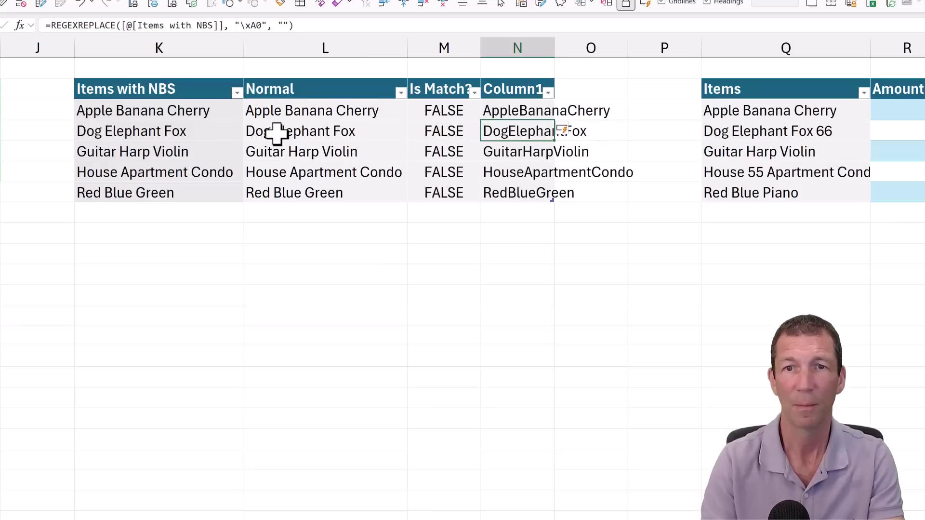
{"action": "key", "text": "Up"}
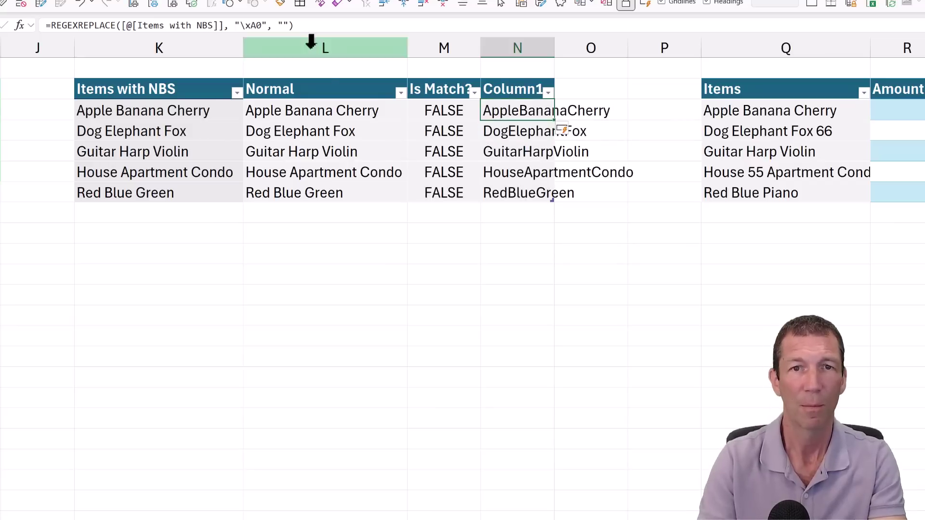
{"action": "left_click", "coordinate": [280, 22]}
{"action": "key", "text": "Return"}
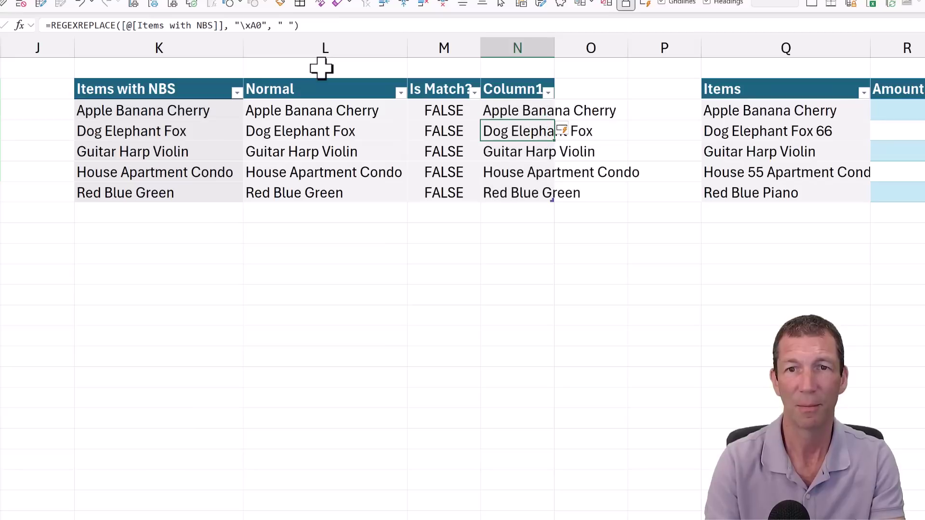
{"action": "key", "text": "Up"}
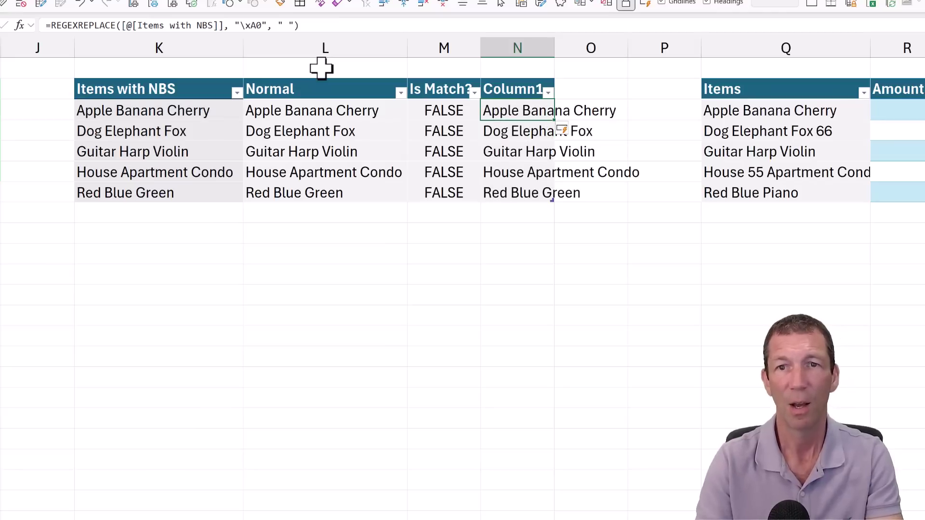
{"action": "left_click", "coordinate": [591, 110]}
{"action": "type", "text": "="}
{"action": "key", "text": "Left"}
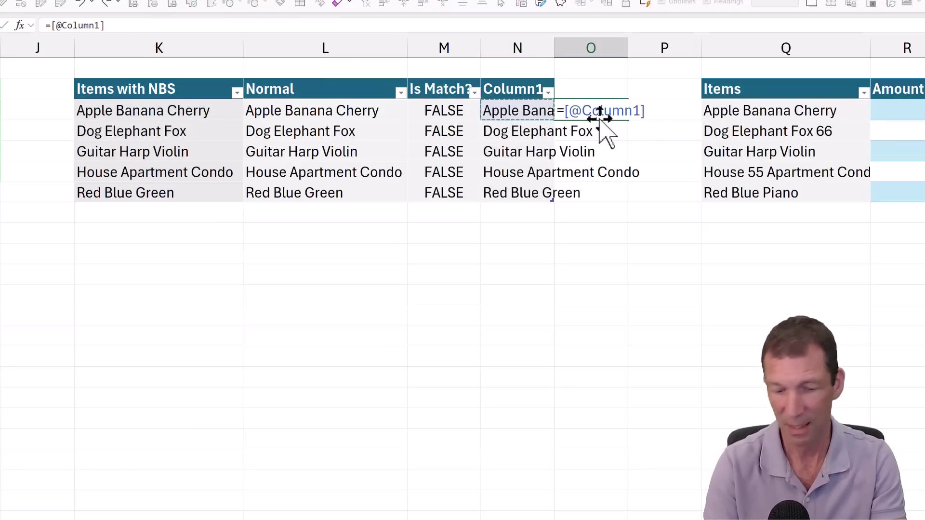
{"action": "type", "text": "="}
{"action": "key", "text": "Left"}
{"action": "key", "text": "Left"}
{"action": "key", "text": "Left"}
{"action": "key", "text": "Left"}
{"action": "key", "text": "Right"}
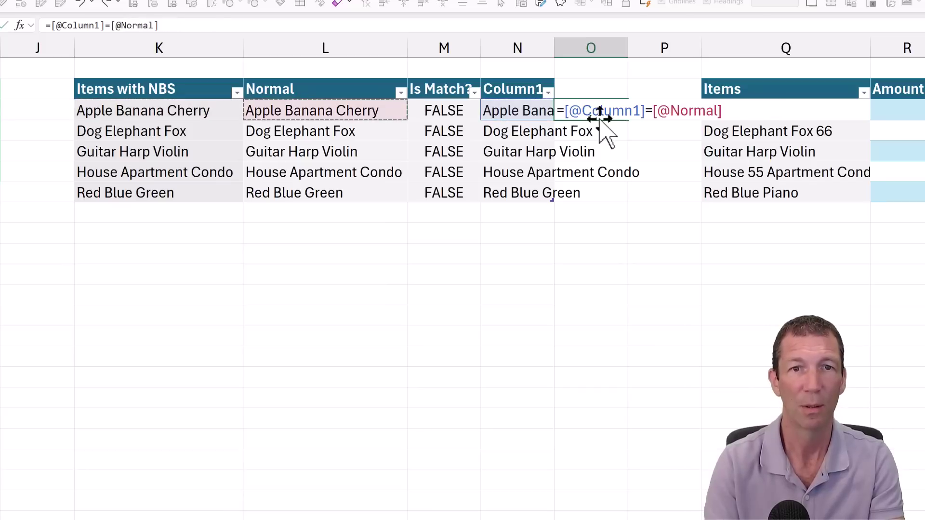
{"action": "key", "text": "ctrl+Return"}
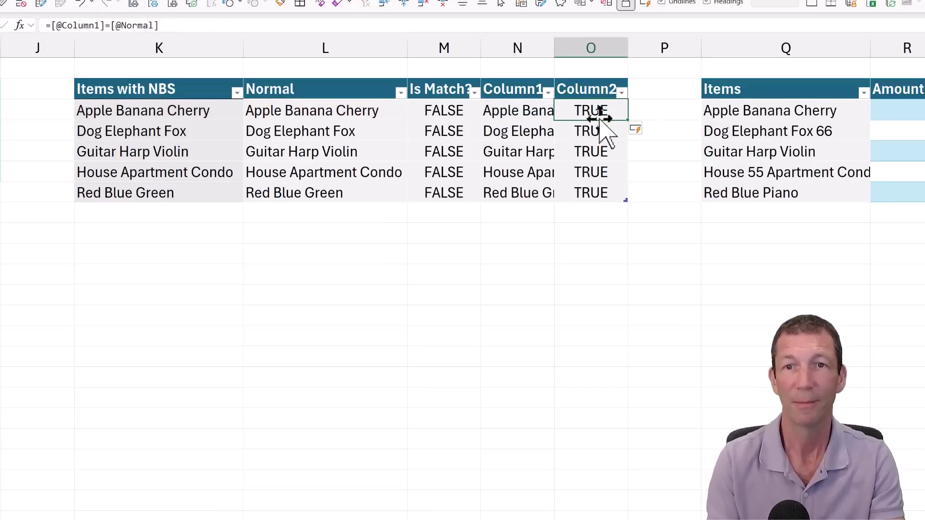
{"action": "key", "text": "F2"}
{"action": "key", "text": "ctrl+Return"}
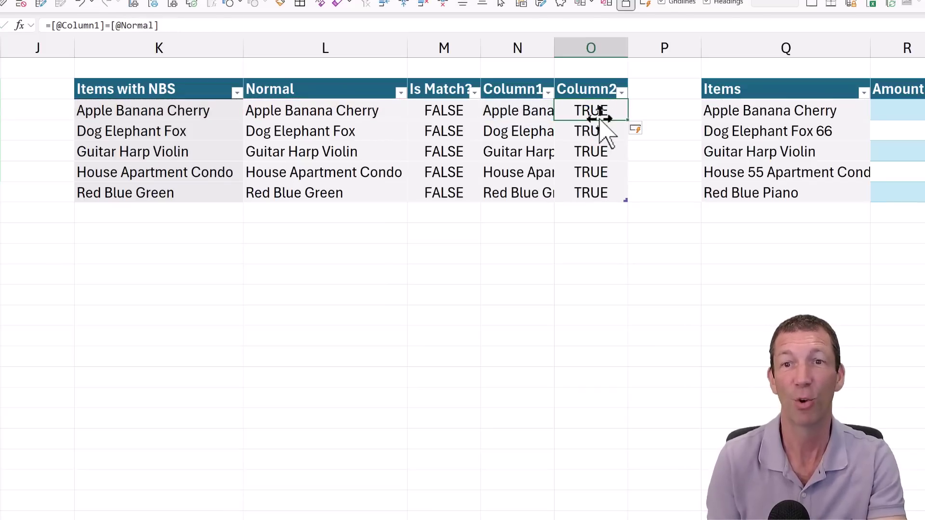
{"action": "key", "text": "Right"}
{"action": "key", "text": "Right"}
{"action": "key", "text": "Right"}
{"action": "key", "text": "Right"}
{"action": "key", "text": "Right"}
{"action": "key", "text": "Right"}
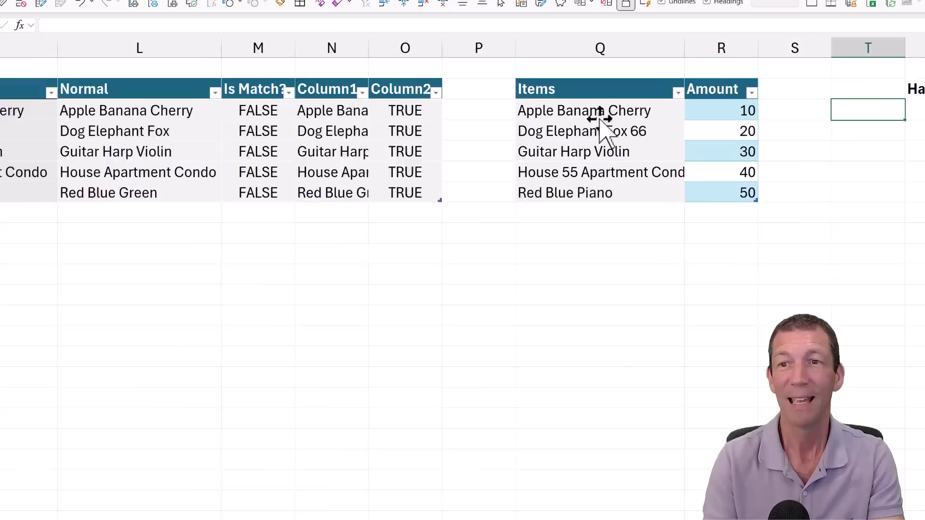
{"action": "key", "text": "Right"}
{"action": "left_click", "coordinate": [599, 123]}
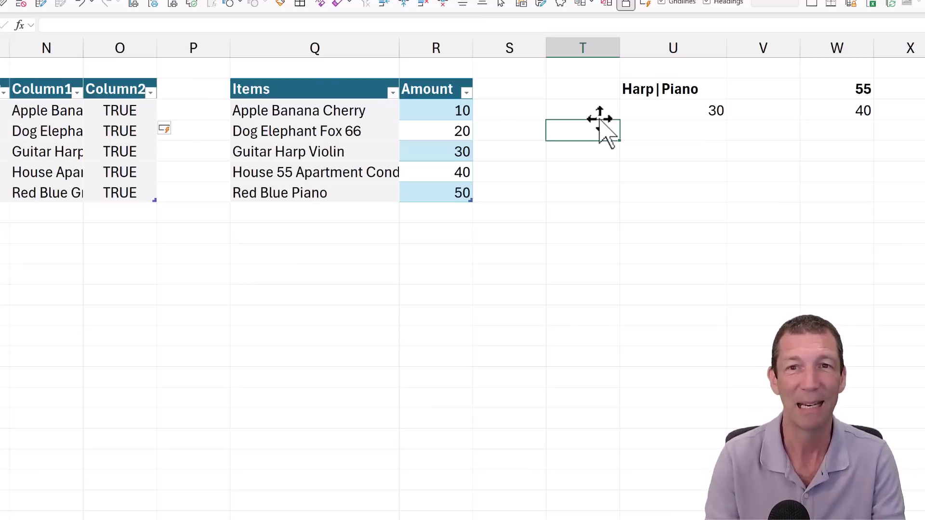
{"action": "key", "text": "Right"}
{"action": "key", "text": "Right"}
{"action": "key", "text": "Right"}
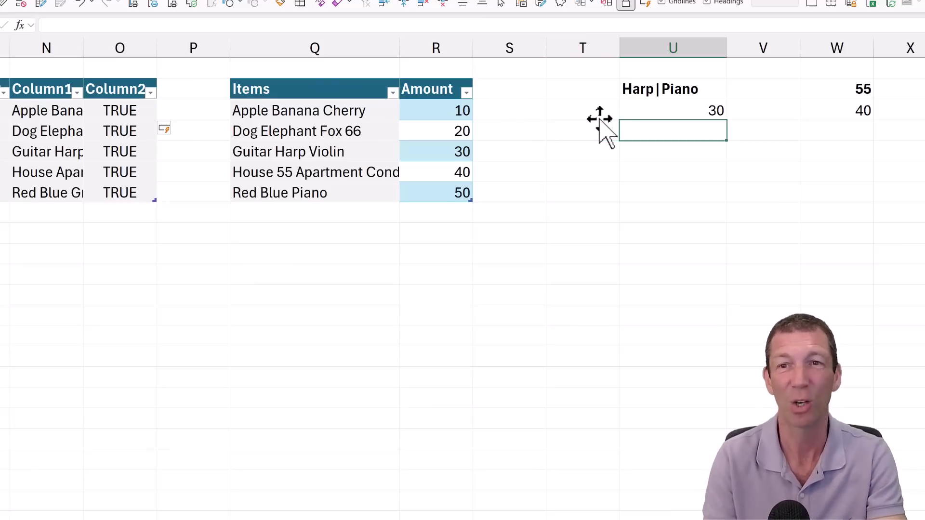
{"action": "key", "text": "Left"}
{"action": "key", "text": "Left"}
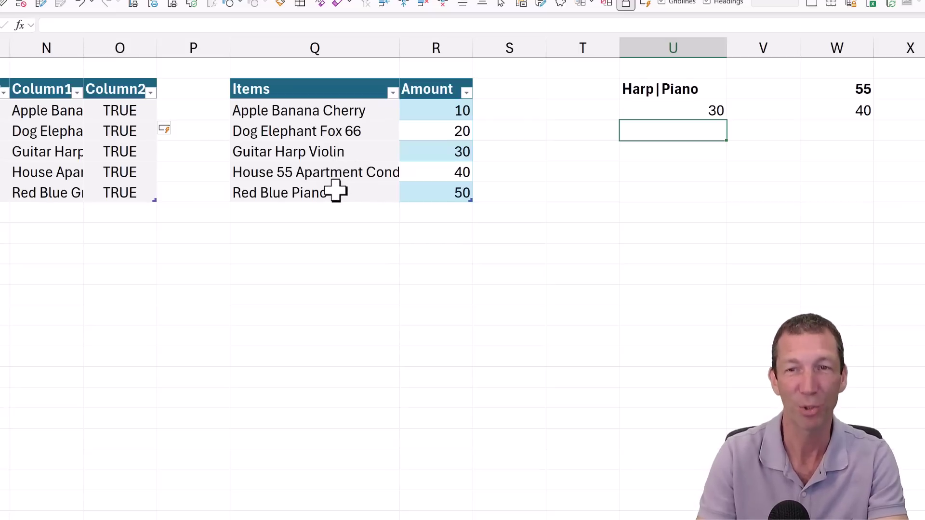
{"action": "left_click", "coordinate": [347, 152]}
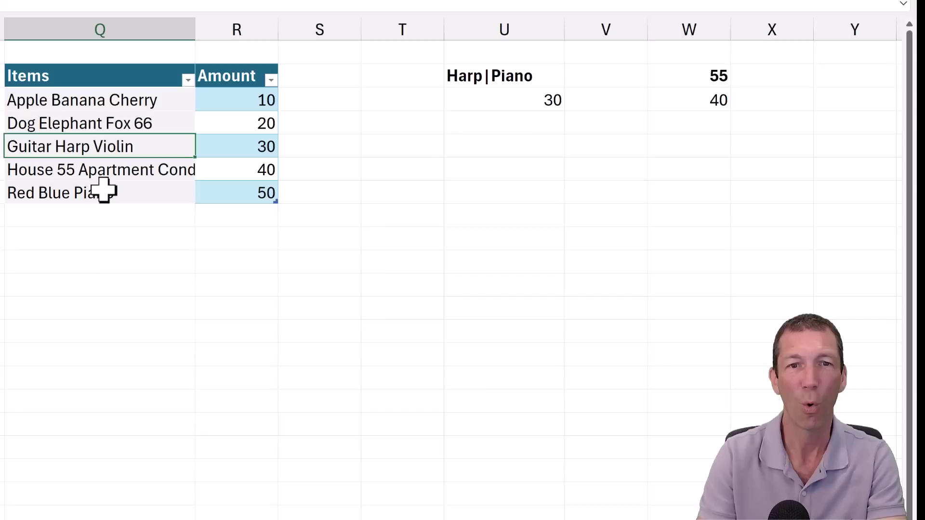
{"action": "left_click", "coordinate": [224, 192]}
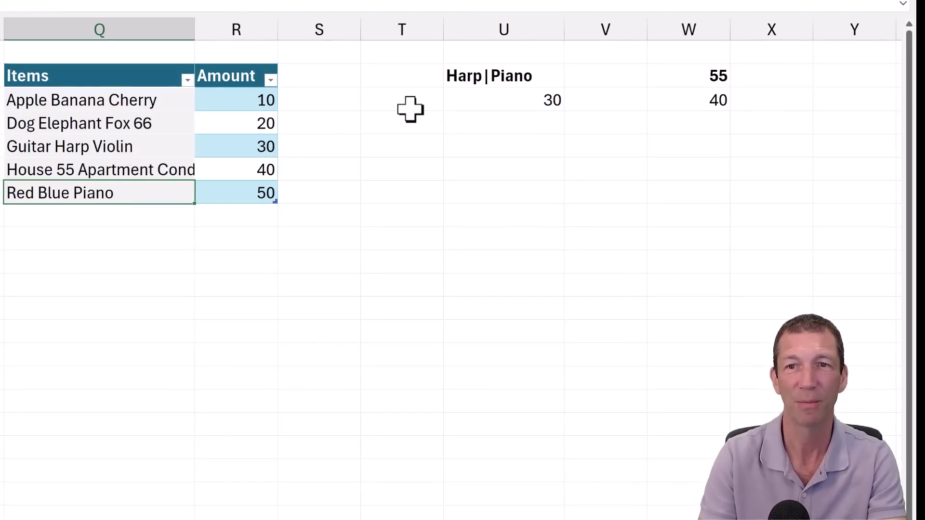
{"action": "left_click", "coordinate": [486, 101]}
Set the Harp|Piano XLOOKUP's match mode to 3 so it returns 30 for Guitar Harp Violin
{"action": "key", "text": "F2"}
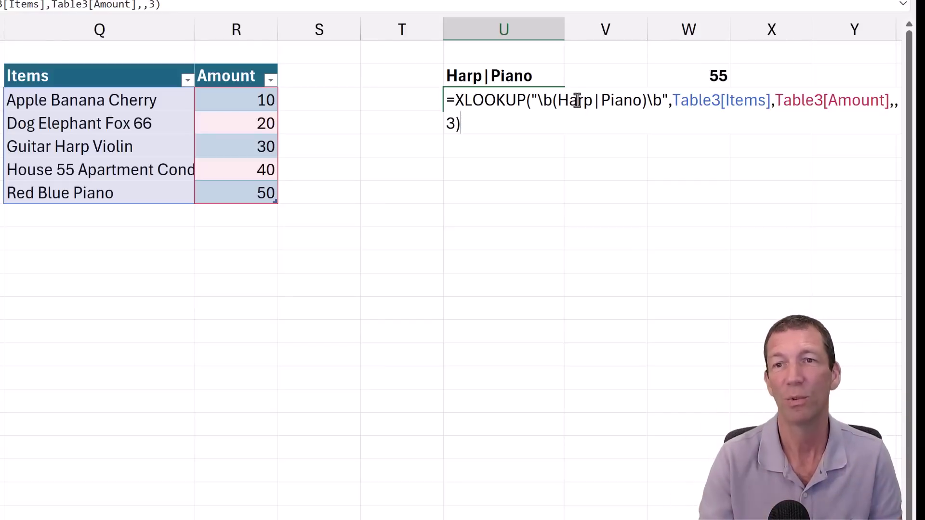
{"action": "left_click_drag", "start_coordinate": [557, 101], "coordinate": [538, 102]}
{"action": "left_click_drag", "start_coordinate": [663, 101], "coordinate": [644, 101]}
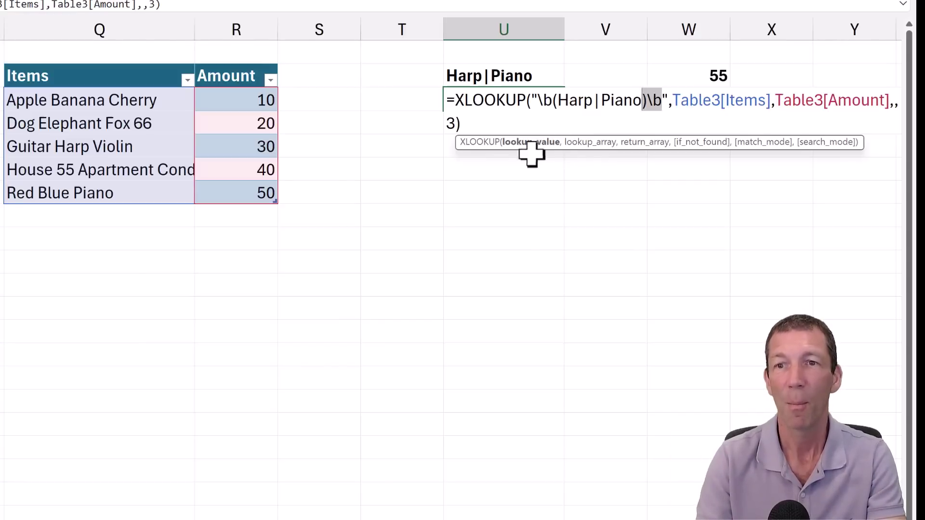
{"action": "left_click", "coordinate": [454, 124]}
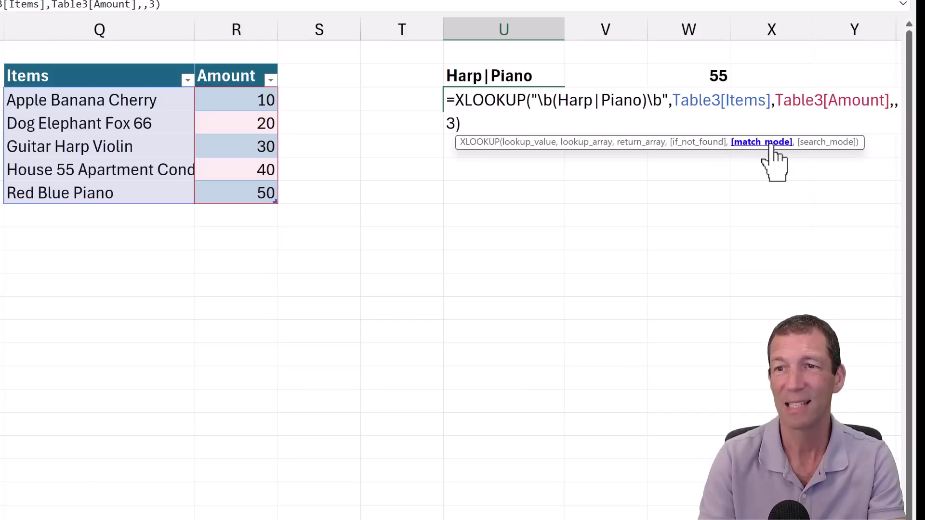
{"action": "key", "text": "BackSpace"}
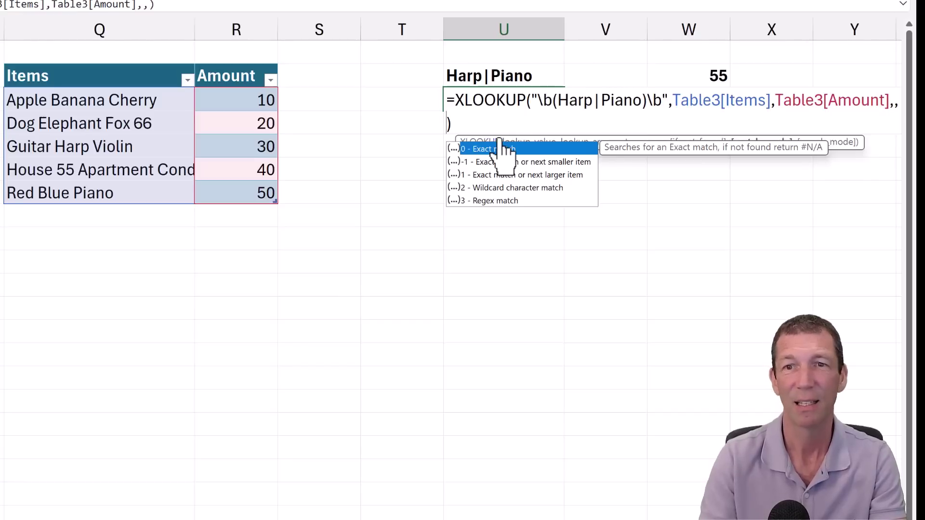
{"action": "type", "text": "3"}
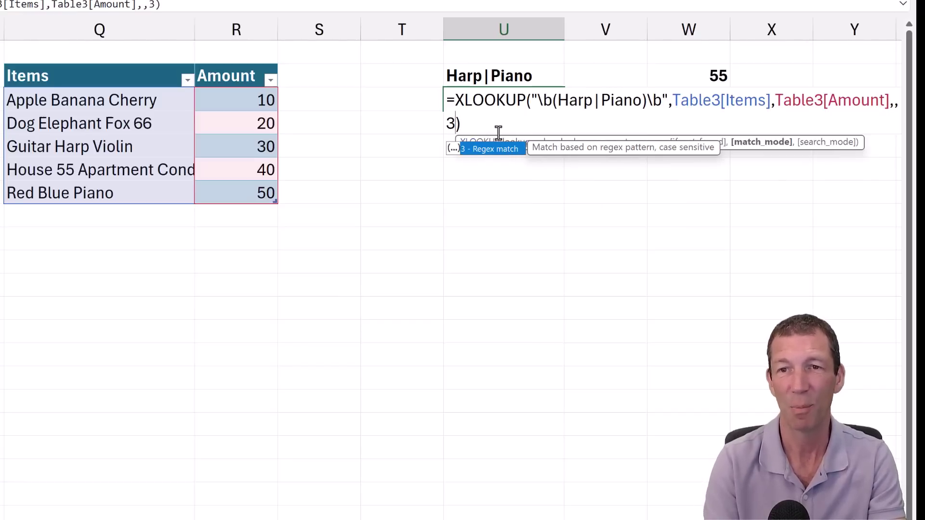
{"action": "key", "text": "Return"}
{"action": "key", "text": "Up"}
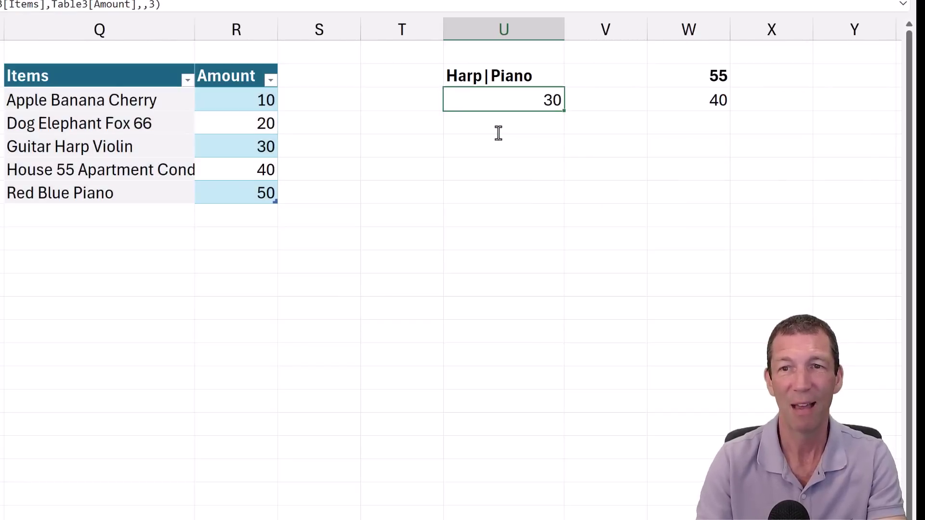
{"action": "double_click", "coordinate": [533, 99]}
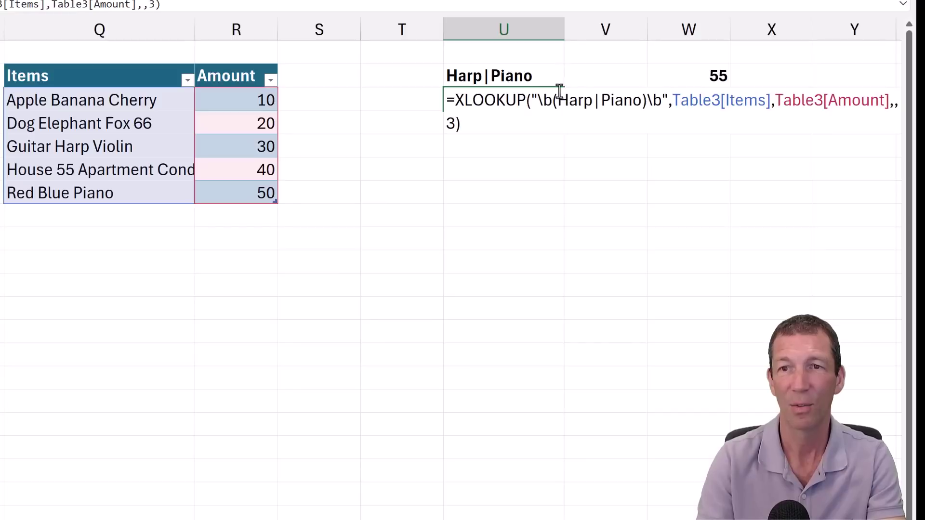
{"action": "key", "text": "Escape"}
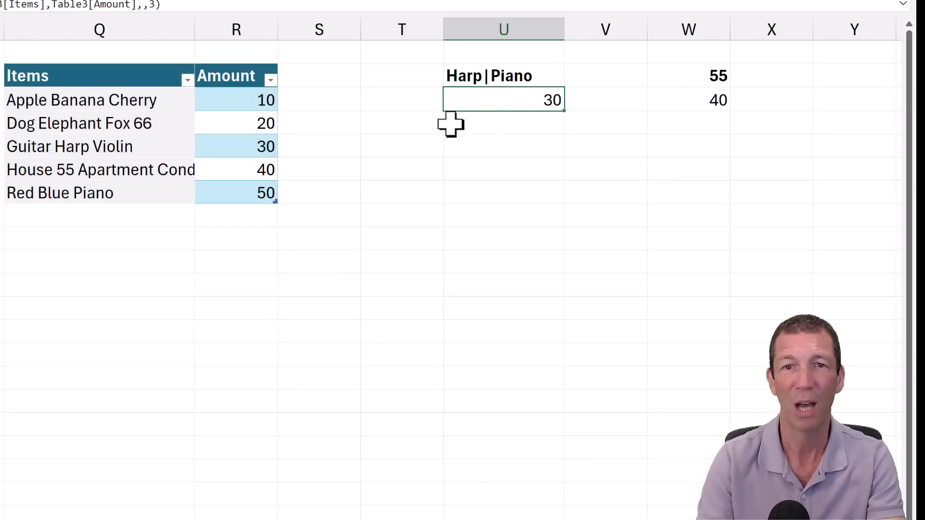
Start editing the Guitar Harp Violin item text at the word Harp
{"action": "left_click", "coordinate": [92, 153]}
{"action": "key", "text": "F2"}
{"action": "left_click", "coordinate": [80, 146]}
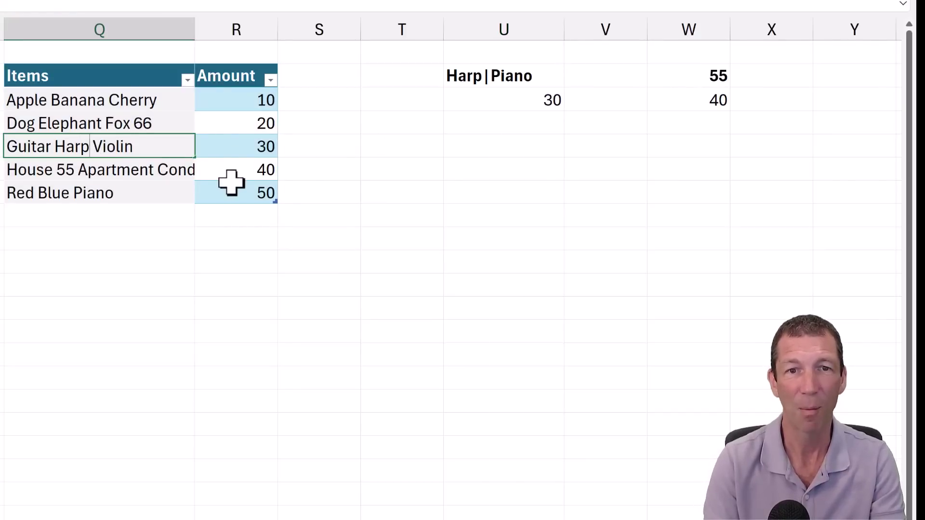
Rename the item to Guitar Harps Violin and re-enter match mode 3 in the 55 lookup
{"action": "type", "text": "s"}
{"action": "key", "text": "Return"}
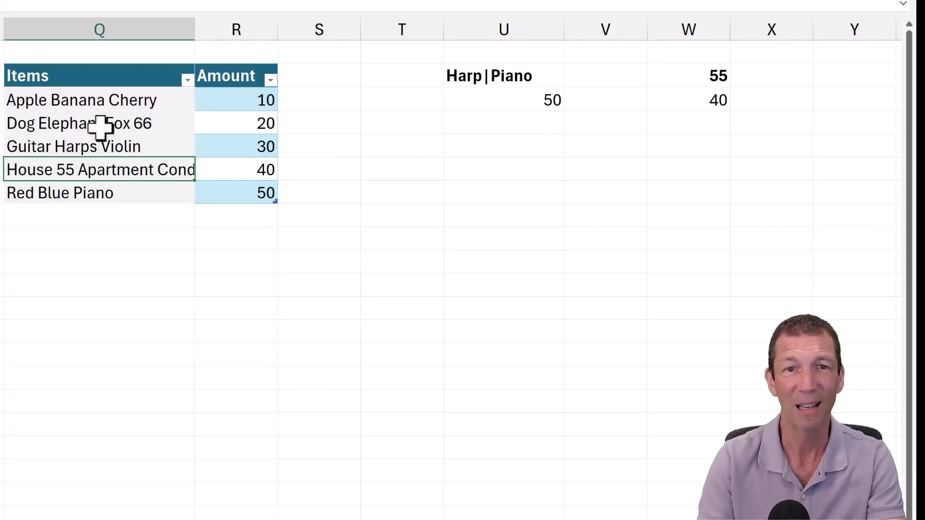
{"action": "left_click", "coordinate": [720, 102]}
{"action": "key", "text": "F2"}
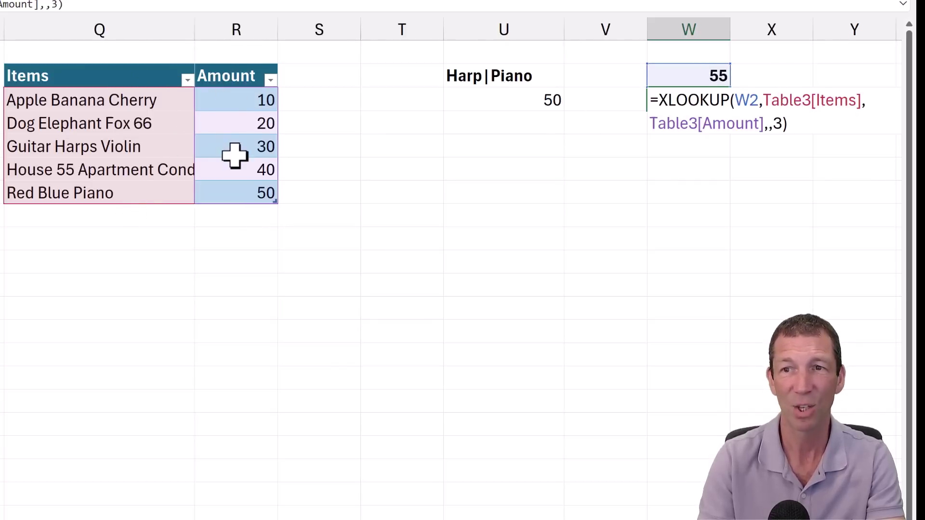
{"action": "left_click", "coordinate": [773, 124]}
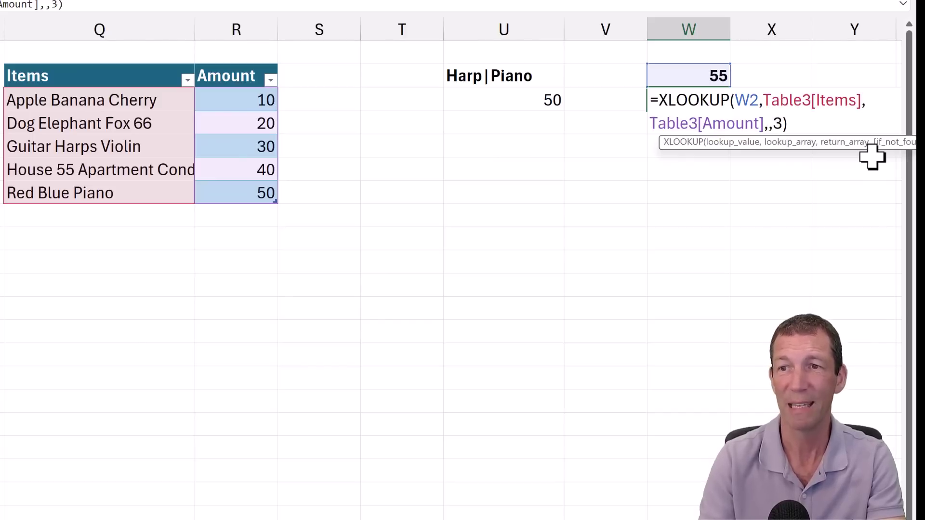
{"action": "key", "text": "BackSpace"}
{"action": "type", "text": "3"}
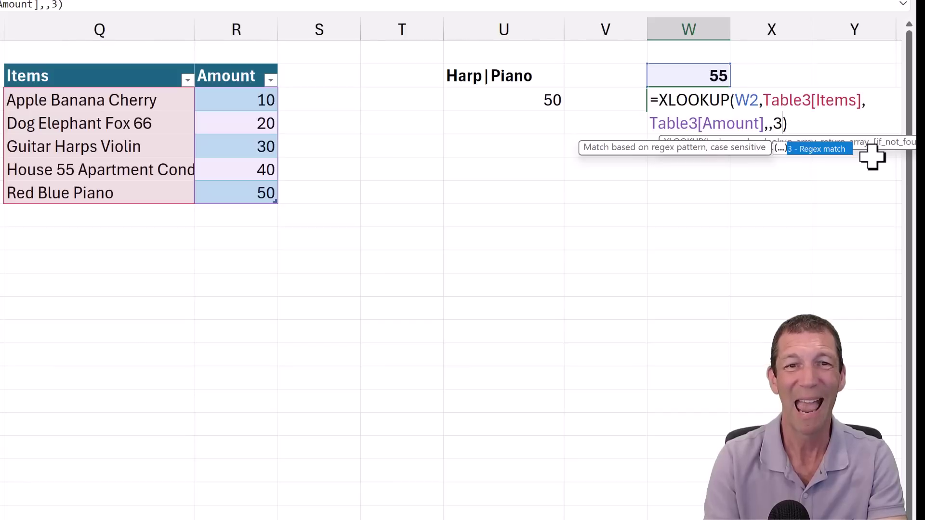
{"action": "key", "text": "Return"}
{"action": "key", "text": "Up"}
{"action": "key", "text": "F2"}
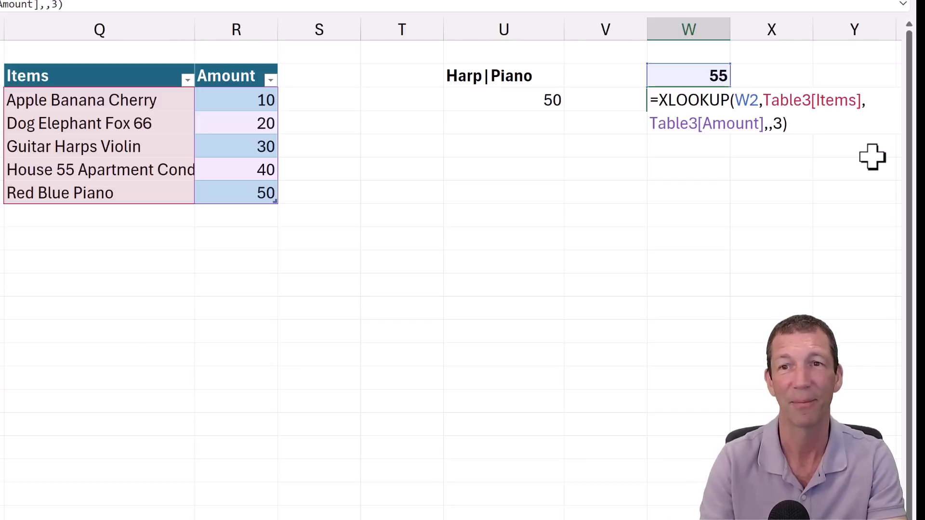
{"action": "key", "text": "Escape"}
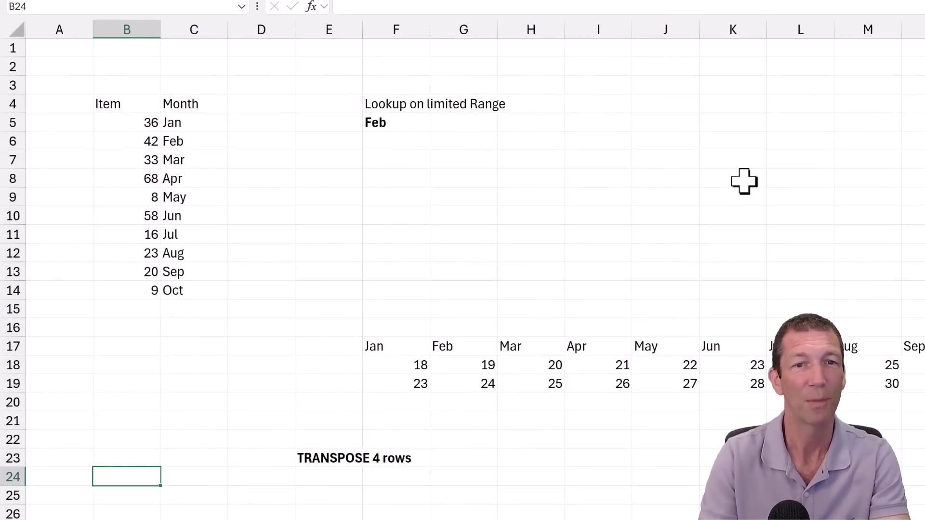
Bold Feb and enter =XLOOKUP(F5,C:C,B:B) in G5, which returns 42
{"action": "left_click", "coordinate": [401, 123]}
{"action": "key", "text": "ctrl+b"}
{"action": "key", "text": "ctrl+b"}
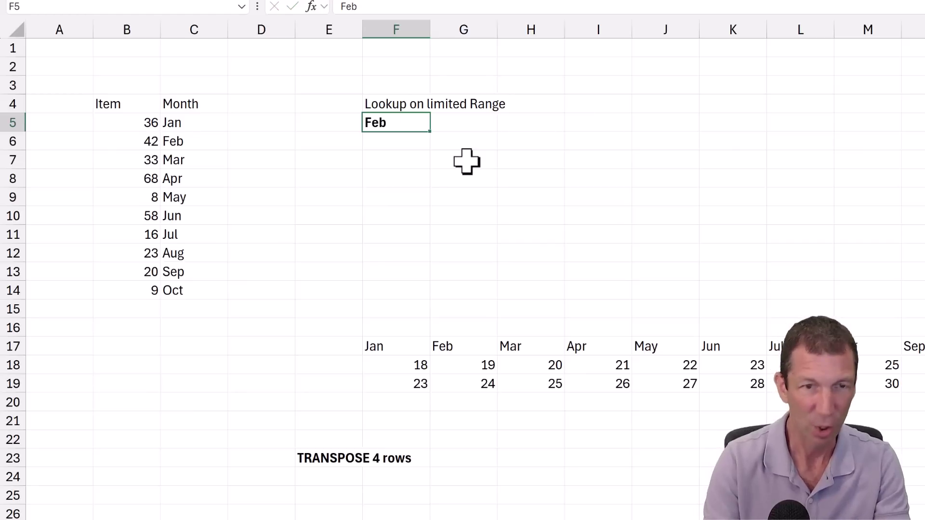
{"action": "key", "text": "Right"}
{"action": "type", "text": "=xl"}
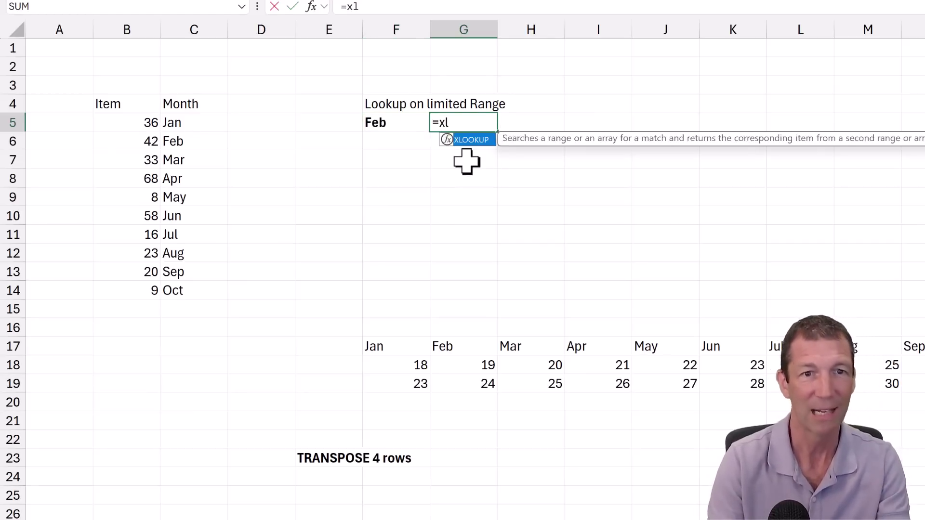
{"action": "key", "text": "Tab"}
{"action": "left_click", "coordinate": [415, 126]}
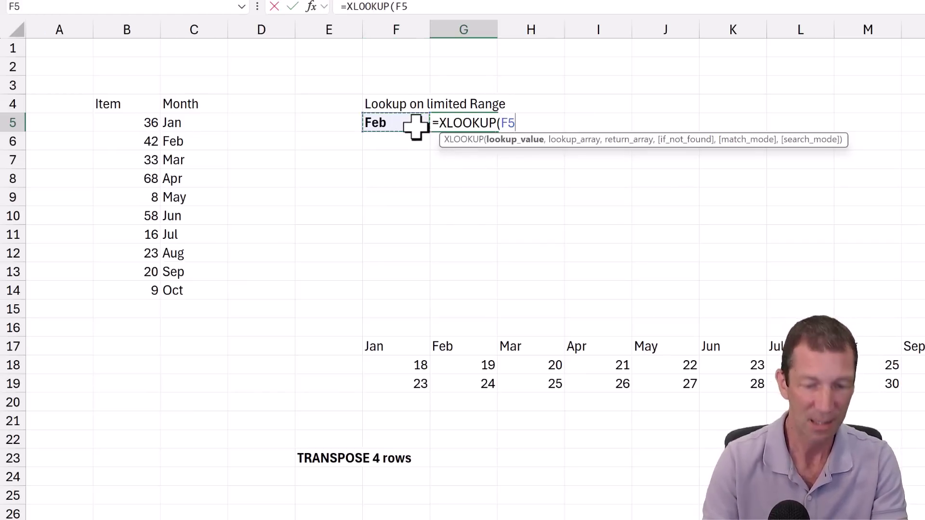
{"action": "type", "text": ","}
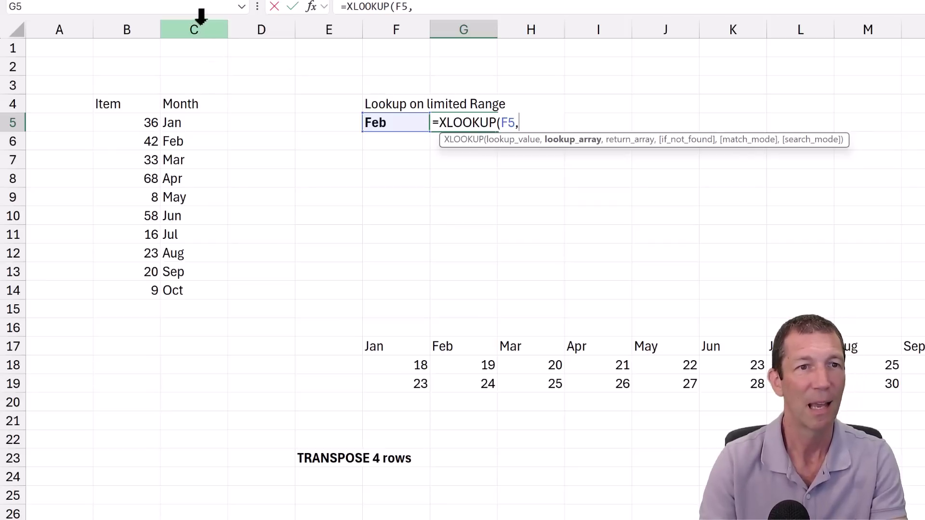
{"action": "left_click", "coordinate": [200, 18]}
{"action": "type", "text": ","}
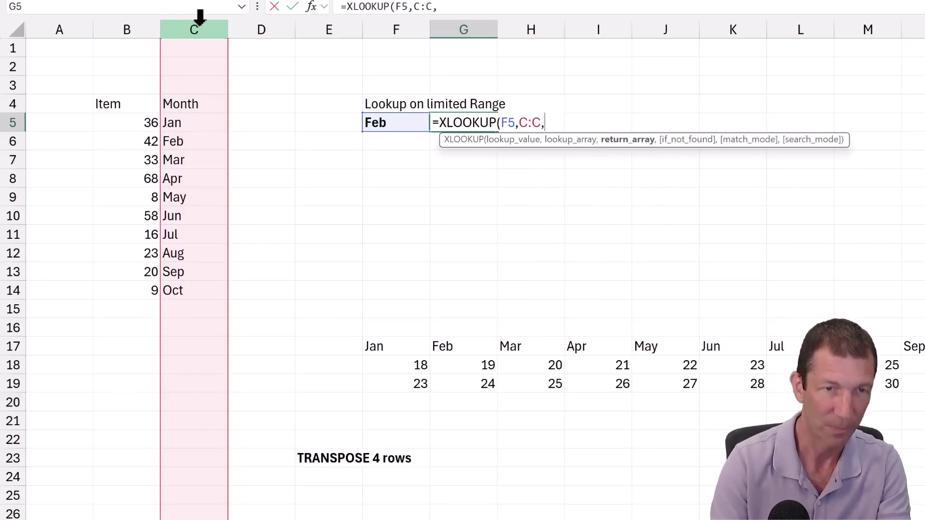
{"action": "left_click", "coordinate": [124, 28]}
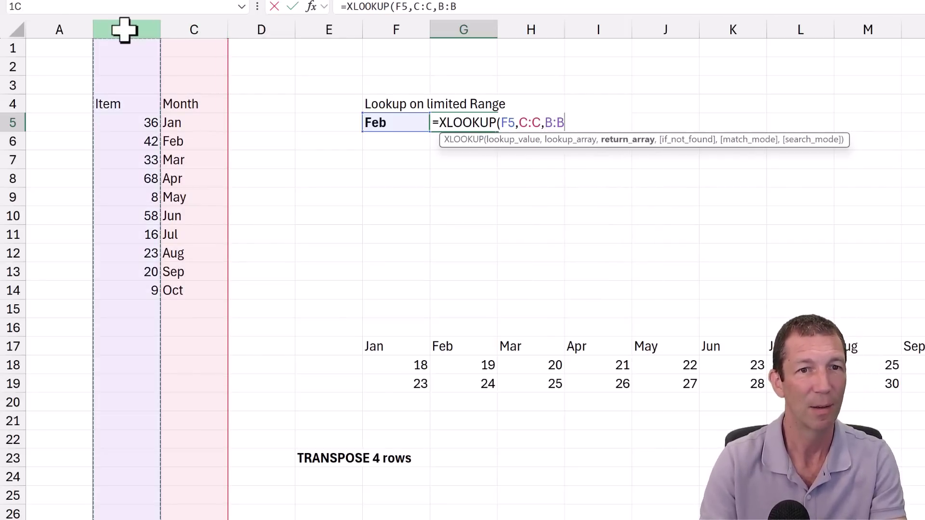
{"action": "key", "text": "Return"}
{"action": "key", "text": "Up"}
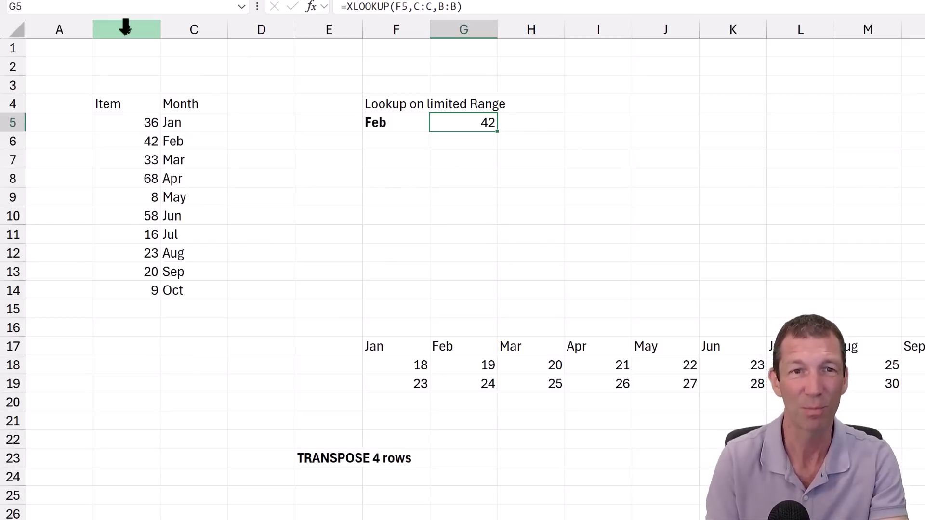
{"action": "key", "text": "F2"}
{"action": "key", "text": "Escape"}
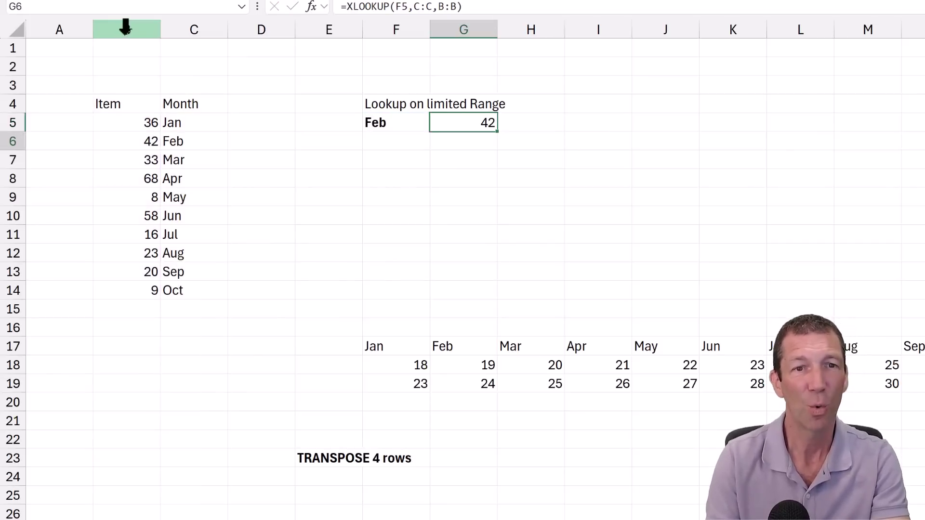
{"action": "key", "text": "Down"}
{"action": "key", "text": "Down"}
Test =TRIMRANGE(C:C) in G7
{"action": "type", "text": "="}
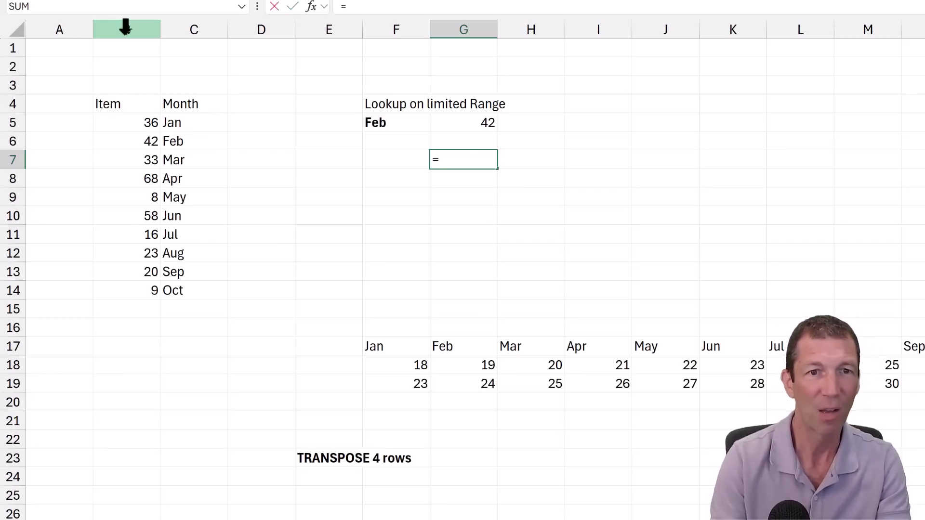
{"action": "left_click", "coordinate": [194, 28]}
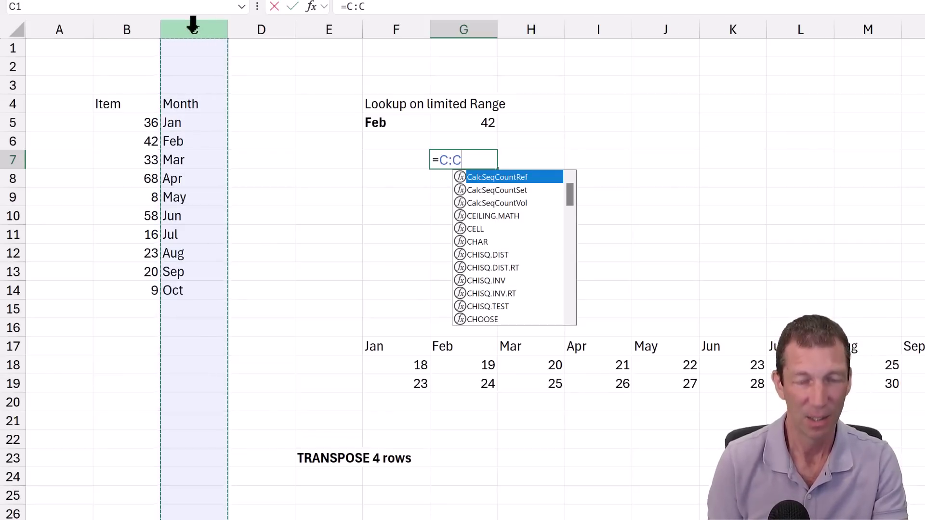
{"action": "key", "text": "BackSpace"}
{"action": "key", "text": "BackSpace"}
{"action": "key", "text": "BackSpace"}
{"action": "type", "text": "TRIM"}
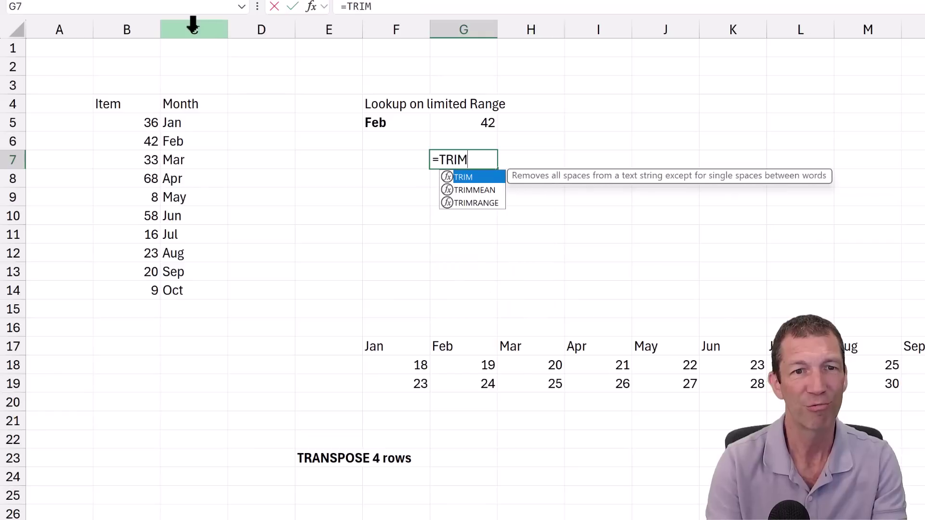
{"action": "key", "text": "Down"}
{"action": "key", "text": "Down"}
{"action": "key", "text": "Tab"}
{"action": "type", "text": "C"}
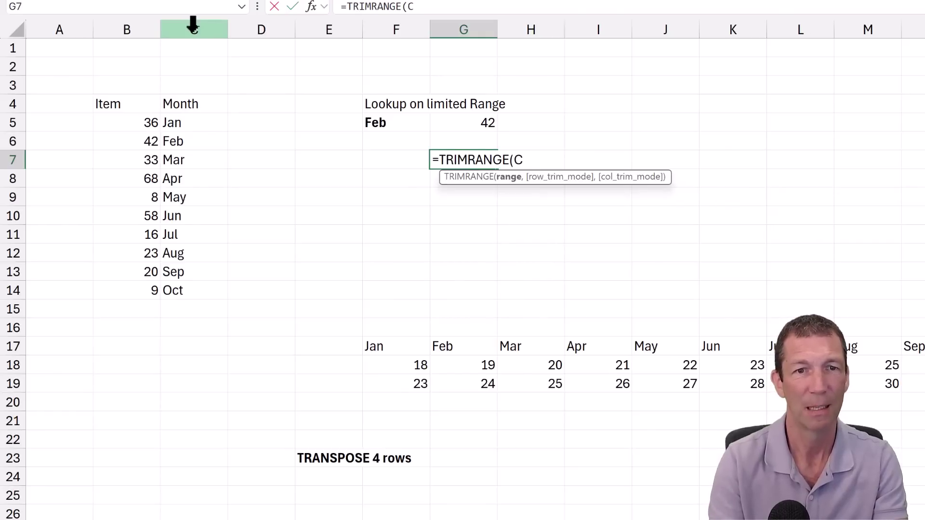
{"action": "type", "text": ":C)"}
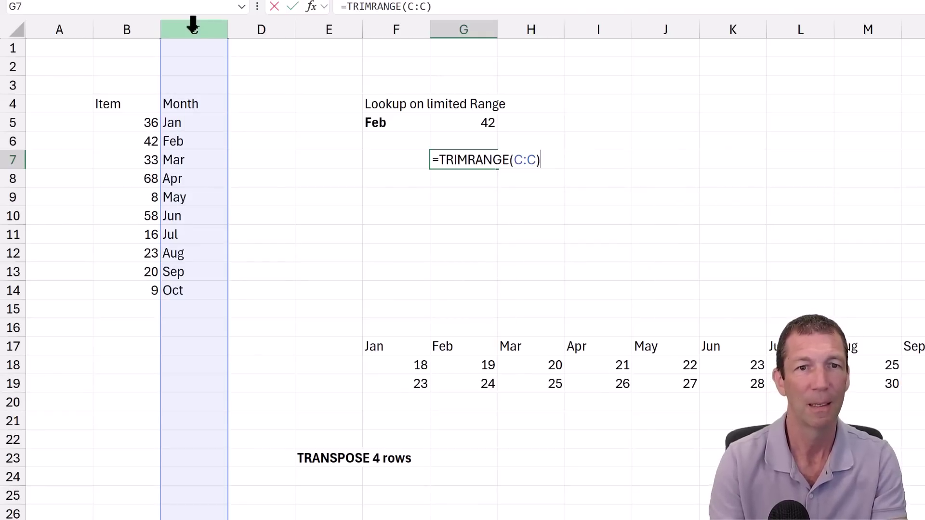
{"action": "key", "text": "Return"}
{"action": "key", "text": "Up"}
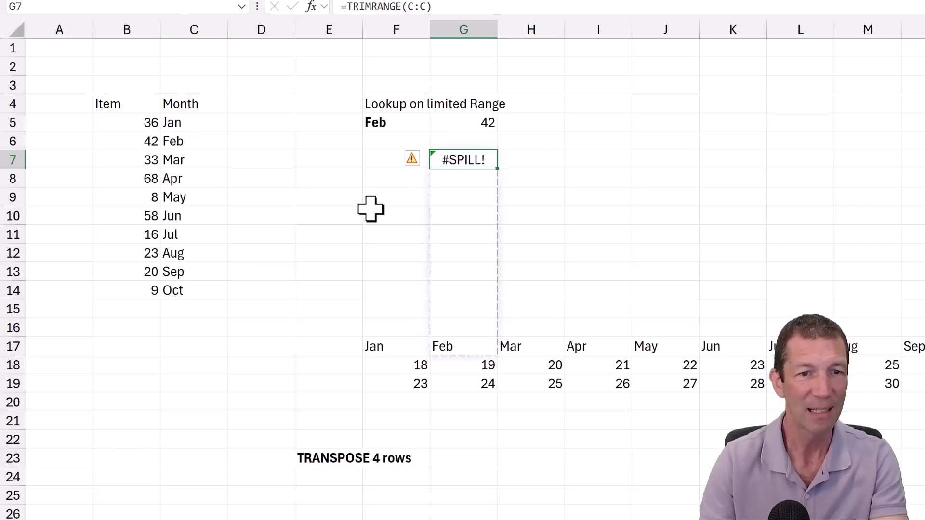
Insert three rows above the month grid to clear the spill, then delete the G7 test formula
{"action": "left_click", "coordinate": [392, 350]}
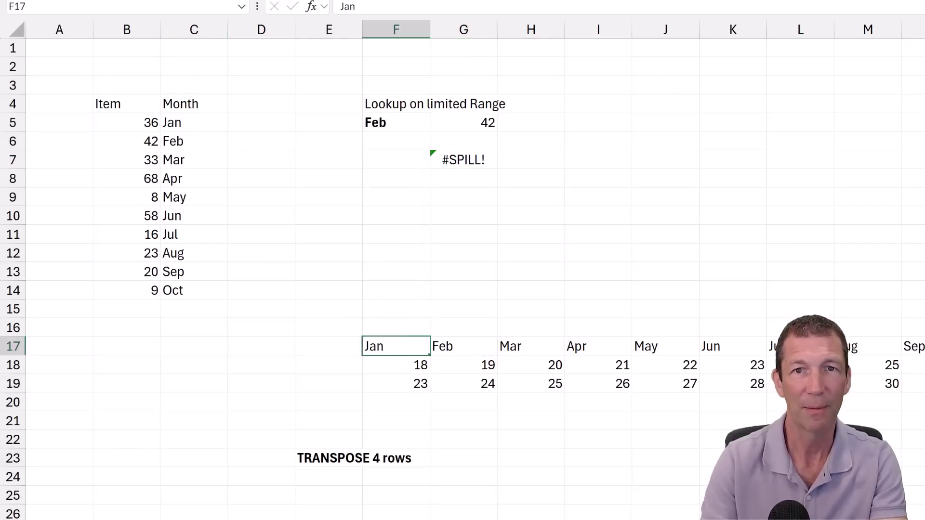
{"action": "key", "text": "ctrl+shift+plus"}
{"action": "key", "text": "ctrl+shift+plus"}
{"action": "key", "text": "ctrl+shift+plus"}
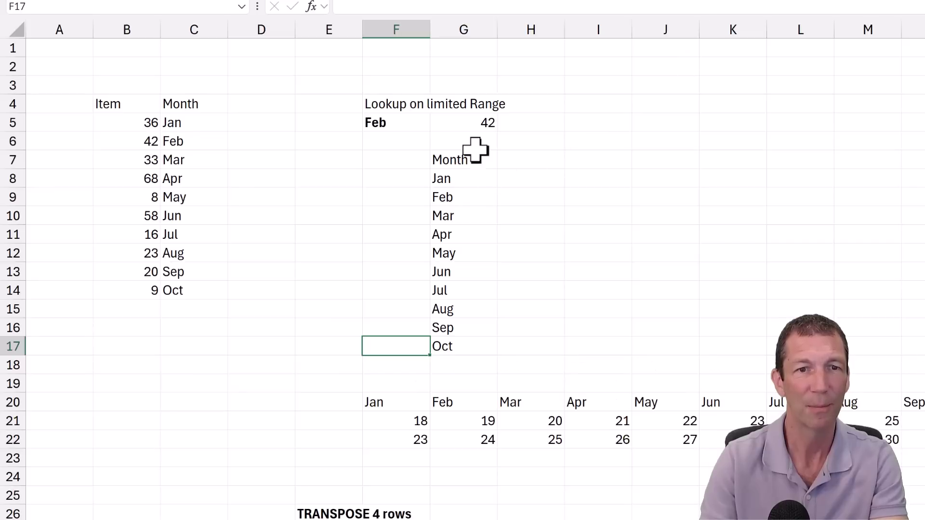
{"action": "left_click", "coordinate": [471, 145]}
{"action": "left_click", "coordinate": [470, 161]}
{"action": "key", "text": "F2"}
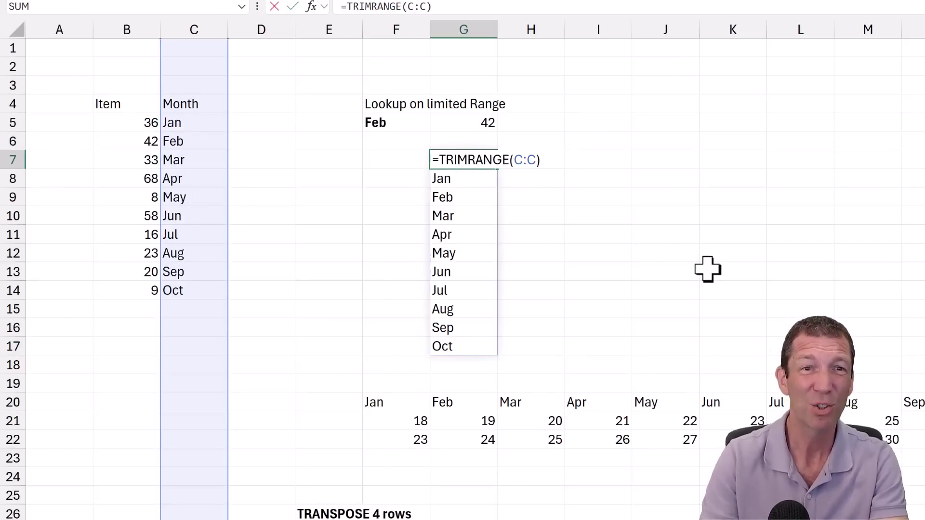
{"action": "key", "text": "Escape"}
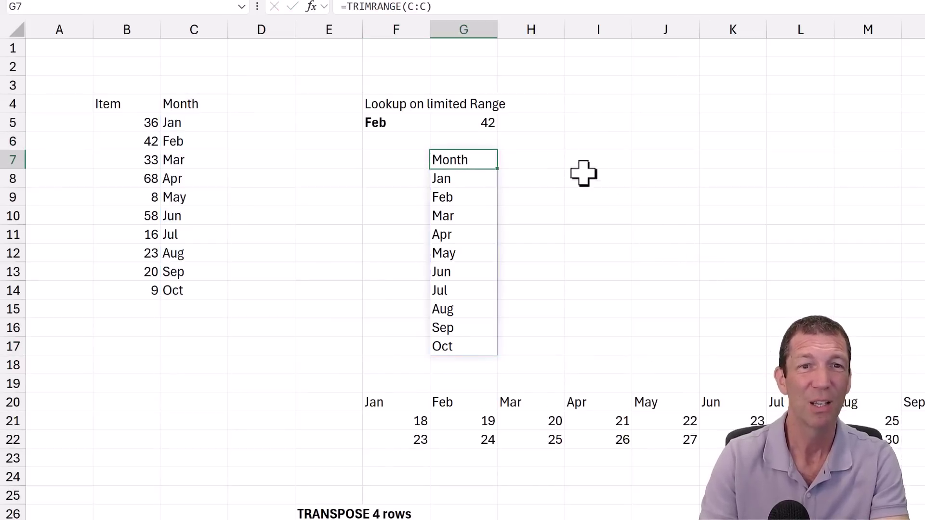
{"action": "key", "text": "Delete"}
Change G5 to =XLOOKUP(F5,TRIMRANGE(C:C),TRIMRANGE(B:B)), still returning 42
{"action": "left_click", "coordinate": [476, 121]}
{"action": "key", "text": "F2"}
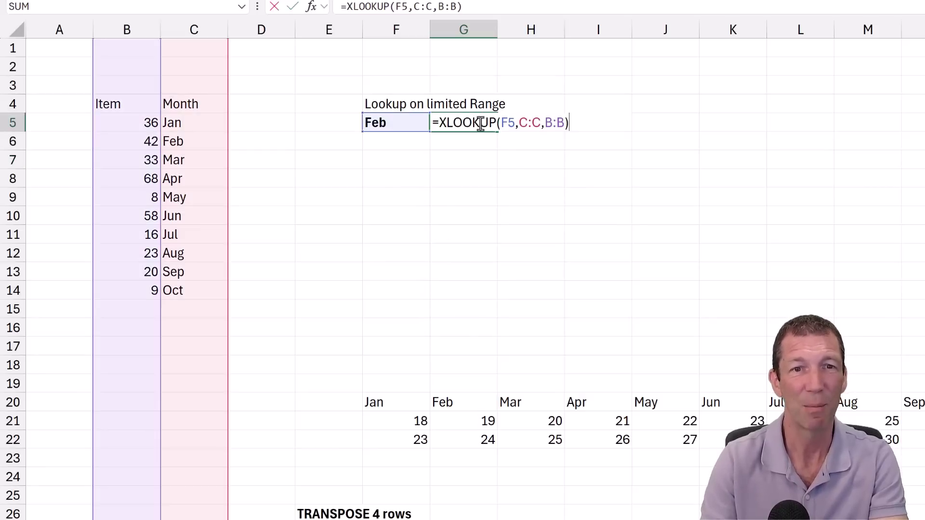
{"action": "double_click", "coordinate": [524, 124]}
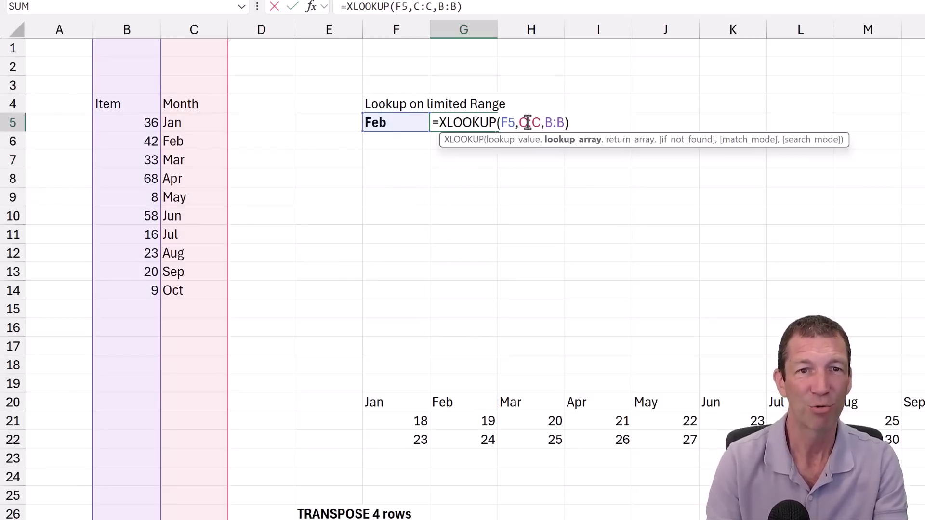
{"action": "type", "text": "TR"}
{"action": "key", "text": "Down"}
{"action": "key", "text": "Down"}
{"action": "key", "text": "Down"}
{"action": "key", "text": "Down"}
{"action": "key", "text": "Down"}
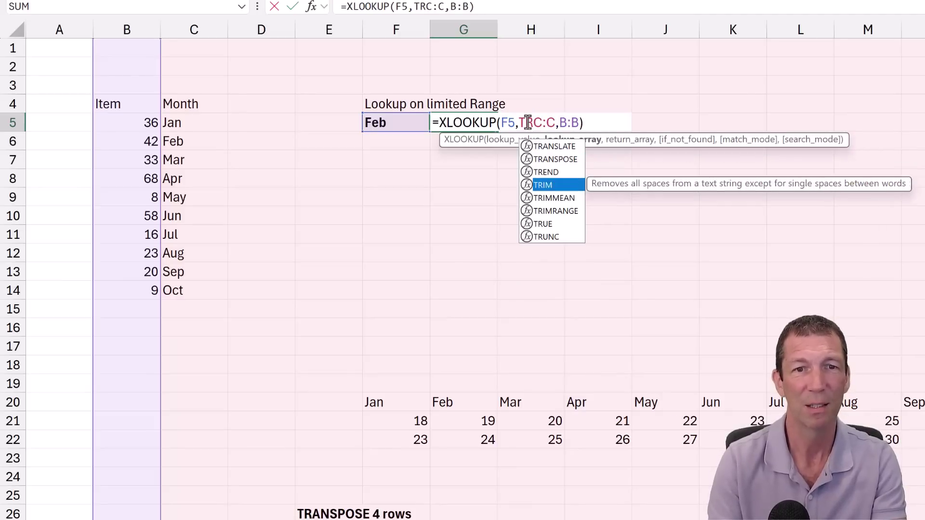
{"action": "key", "text": "Tab"}
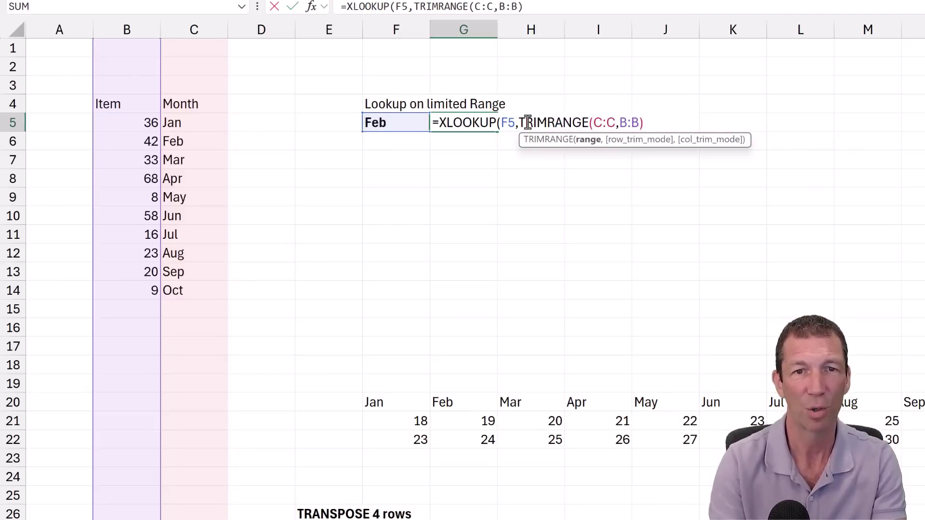
{"action": "type", "text": ") TRIM"}
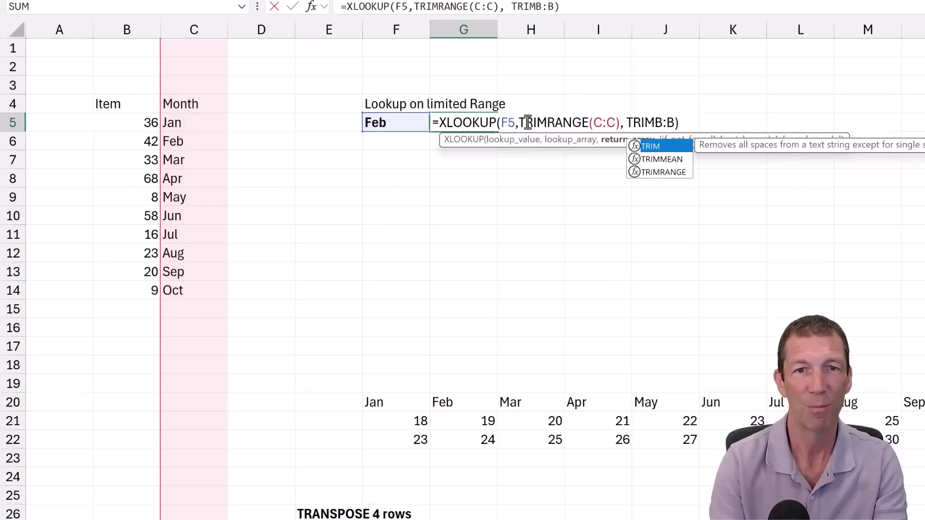
{"action": "key", "text": "Down"}
{"action": "key", "text": "Down"}
{"action": "key", "text": "Tab"}
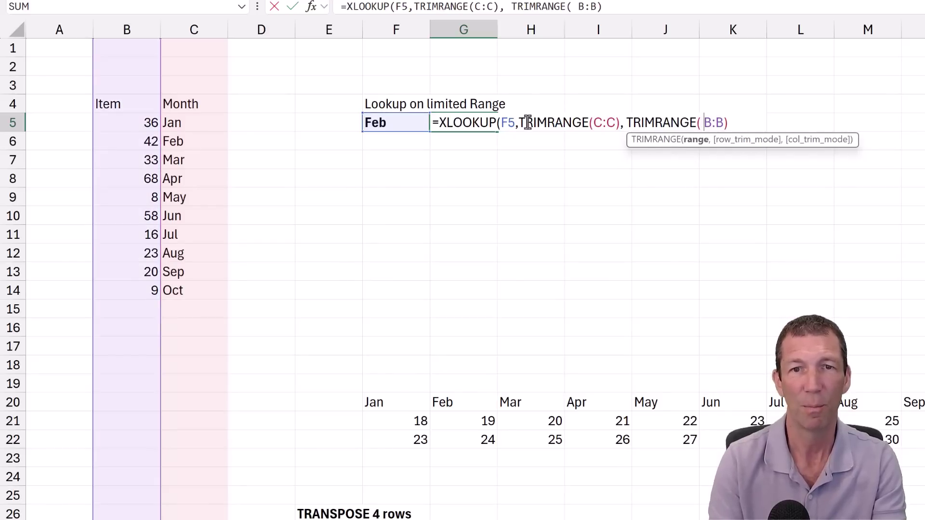
{"action": "type", "text": ")"}
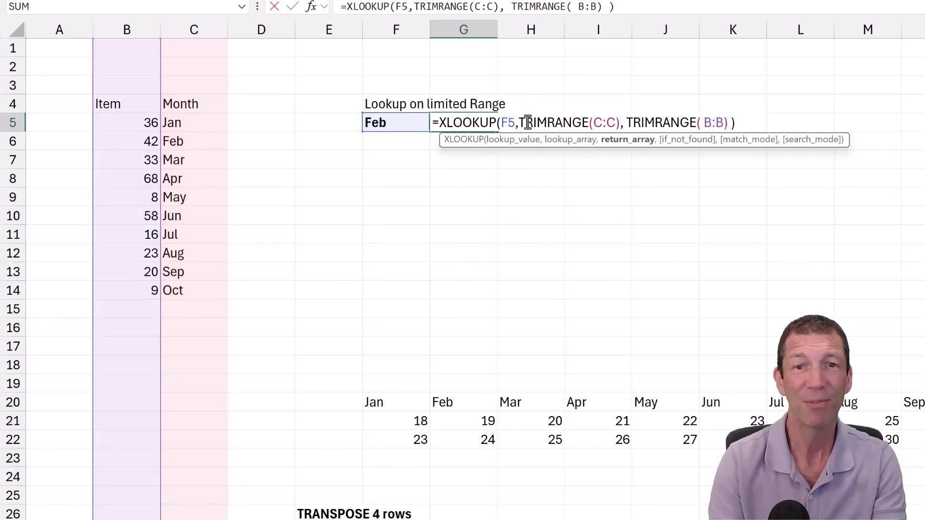
{"action": "key", "text": "Return"}
{"action": "key", "text": "Up"}
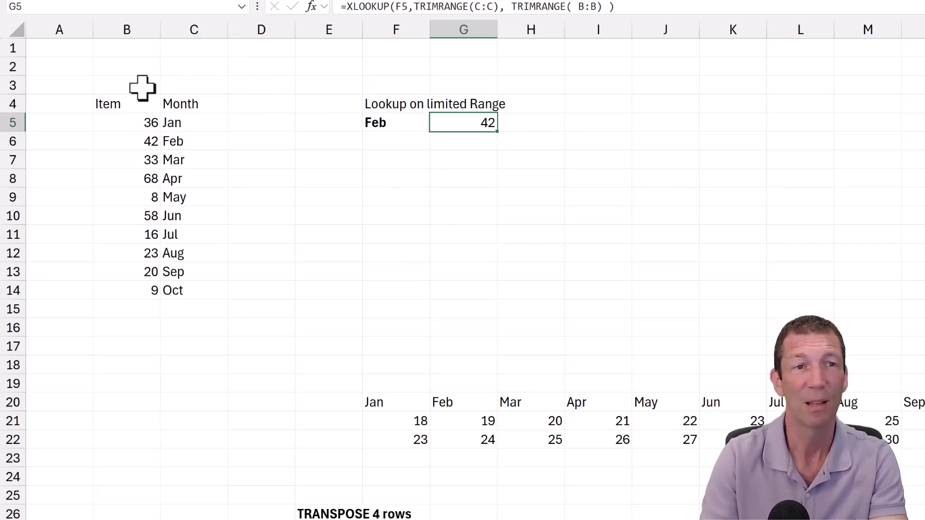
{"action": "left_click", "coordinate": [127, 67]}
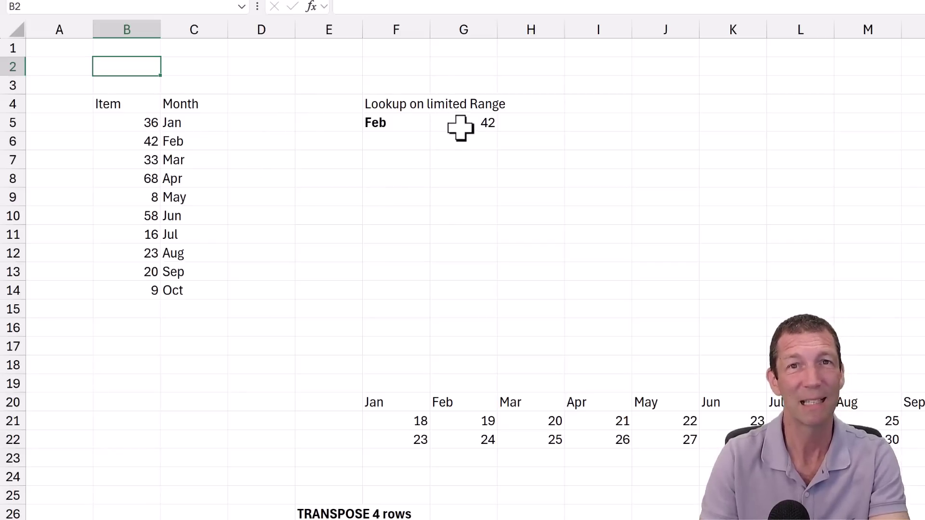
Enter =TRIMRANGE(20:24) in E27 under the TRANSPOSE heading
{"action": "scroll", "coordinate": [369, 304], "scroll_direction": "down", "scroll_amount": 2}
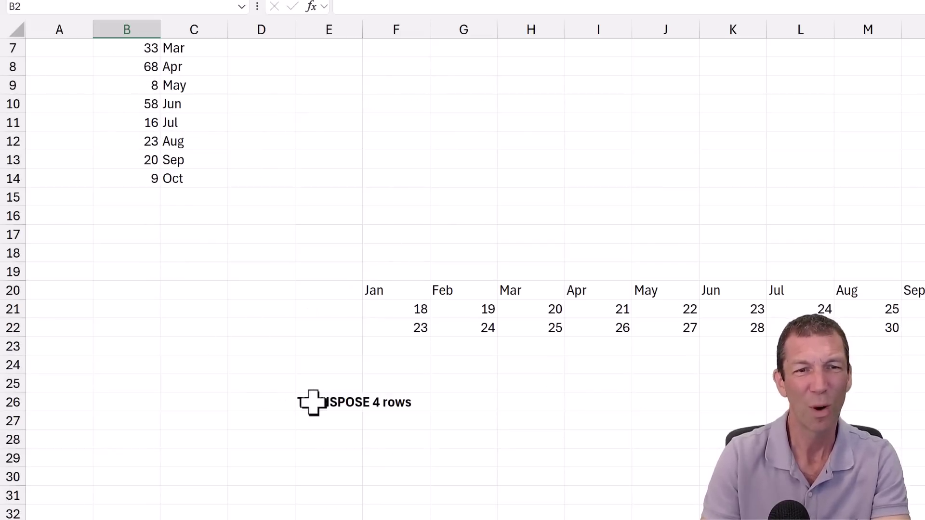
{"action": "scroll", "coordinate": [328, 395], "scroll_direction": "down", "scroll_amount": 2}
{"action": "left_click", "coordinate": [333, 292]}
{"action": "left_click", "coordinate": [337, 308]}
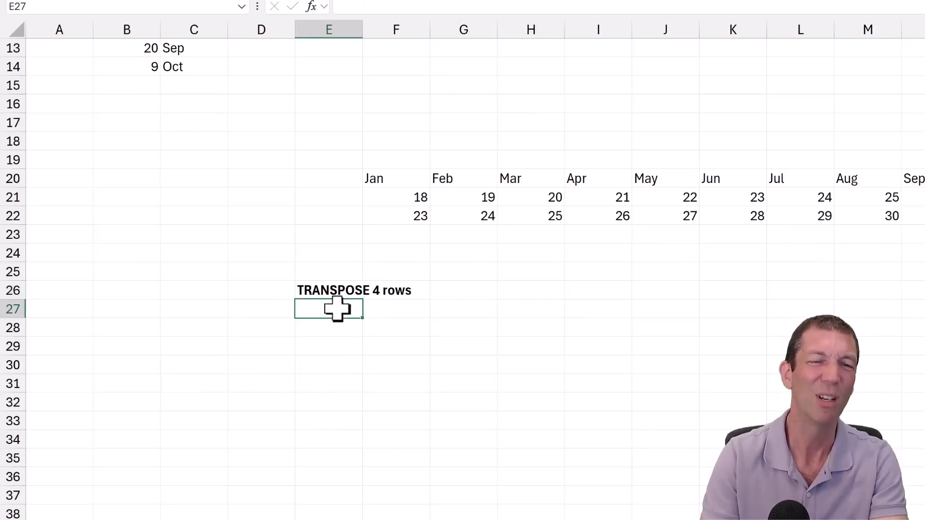
{"action": "type", "text": "=trim"}
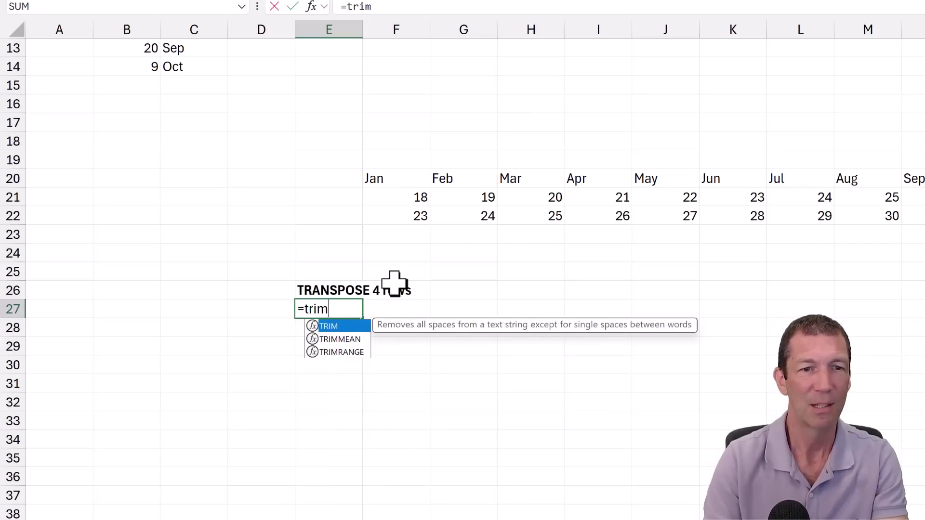
{"action": "key", "text": "Down"}
{"action": "key", "text": "Down"}
{"action": "key", "text": "Tab"}
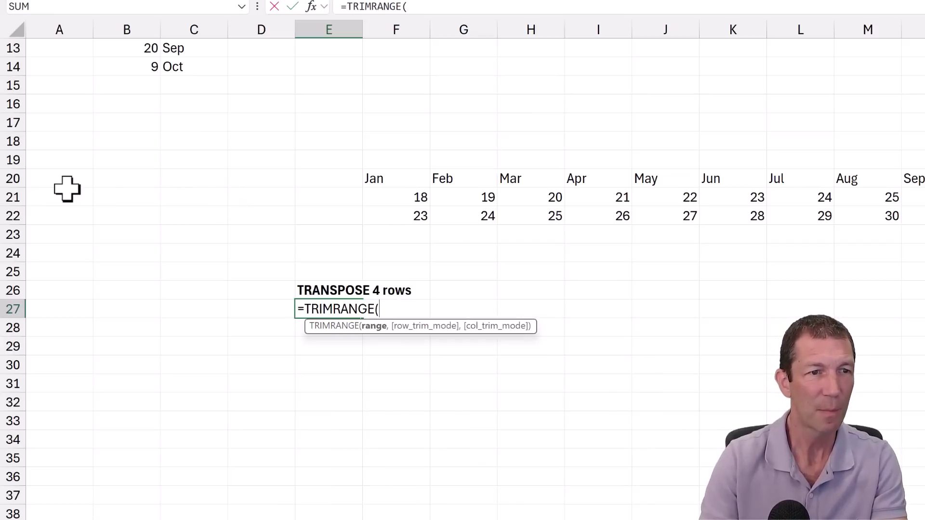
{"action": "left_click_drag", "start_coordinate": [12, 179], "coordinate": [8, 243]}
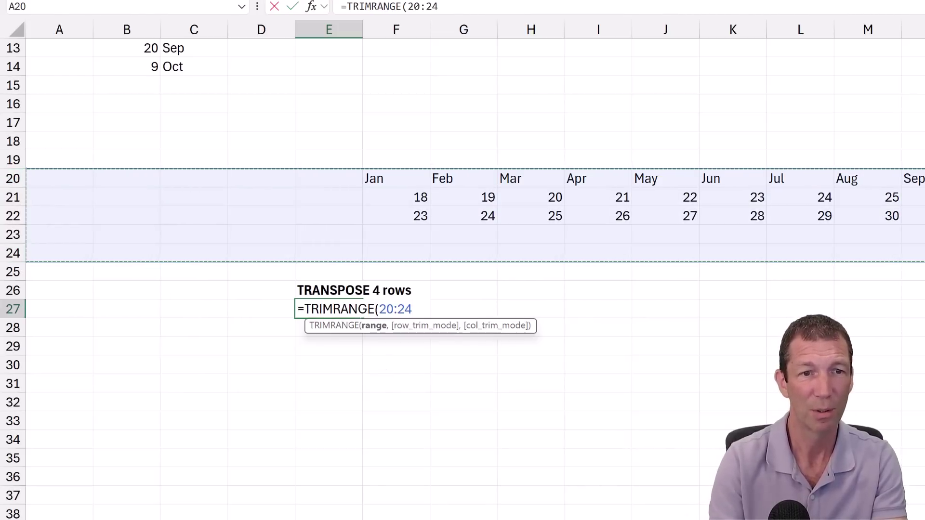
{"action": "type", "text": ")"}
{"action": "key", "text": "Return"}
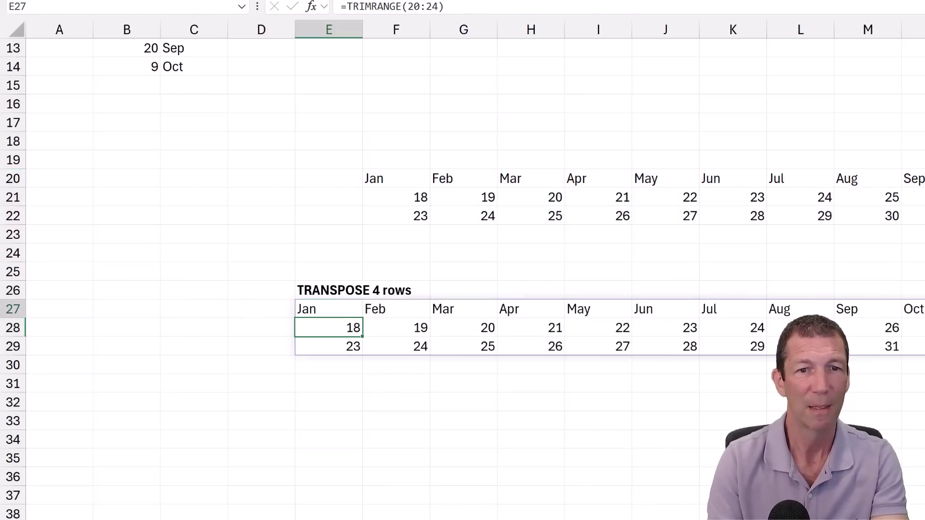
Wrap the E27 formula as =TRANSPOSE(TRIMRANGE(20:24)) so the months spill down columns
{"action": "left_click", "coordinate": [328, 309]}
{"action": "key", "text": "F2"}
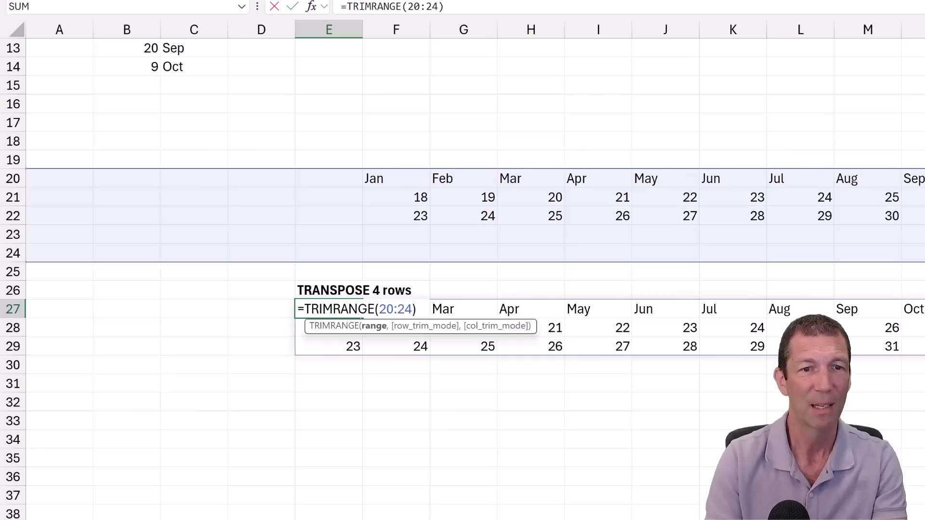
{"action": "type", "text": "TRANSPOSE("}
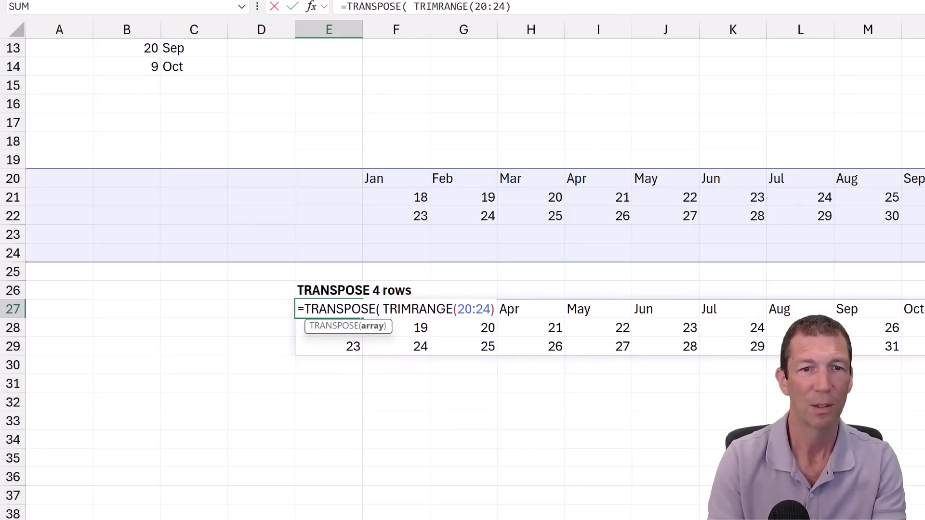
{"action": "key", "text": "End"}
{"action": "type", "text": ")"}
{"action": "key", "text": "Return"}
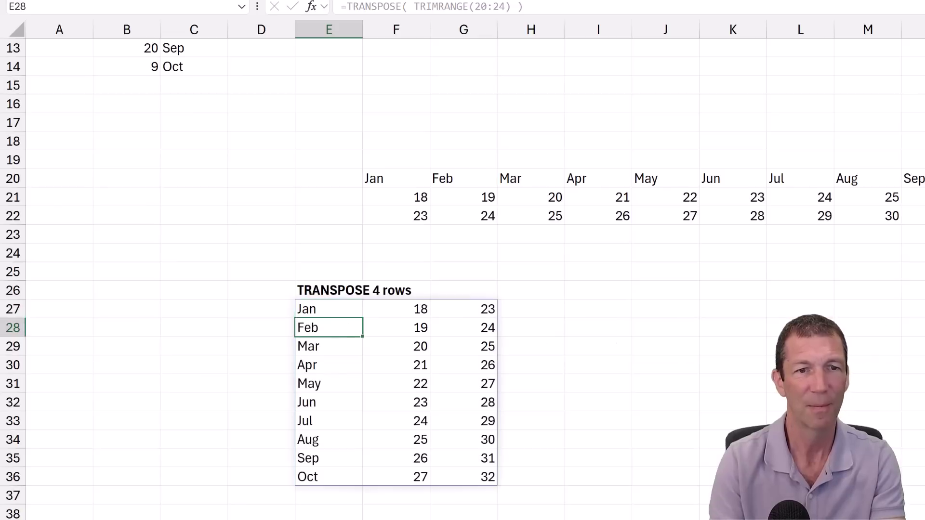
{"action": "left_click", "coordinate": [329, 309]}
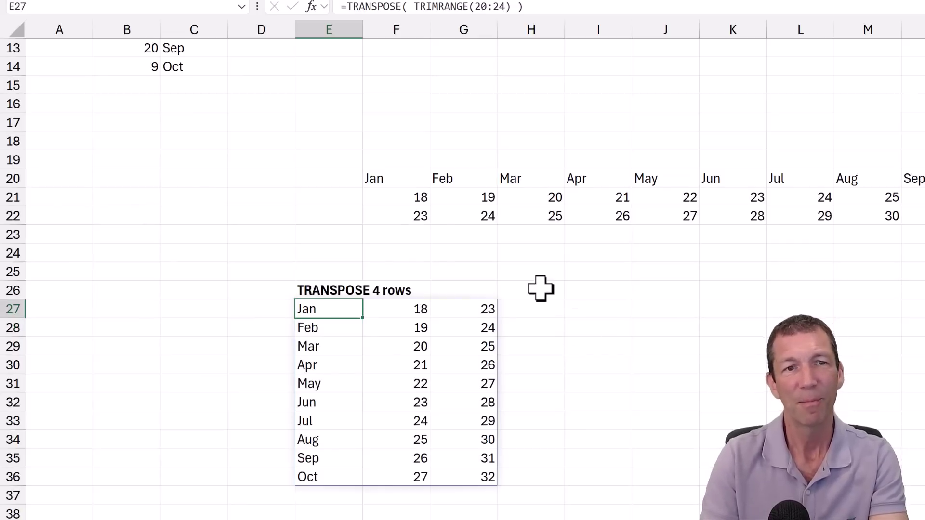
Type Note in C20 to grow the transposed spill, then delete it to shrink it back
{"action": "left_click", "coordinate": [232, 178]}
{"action": "left_click", "coordinate": [195, 183]}
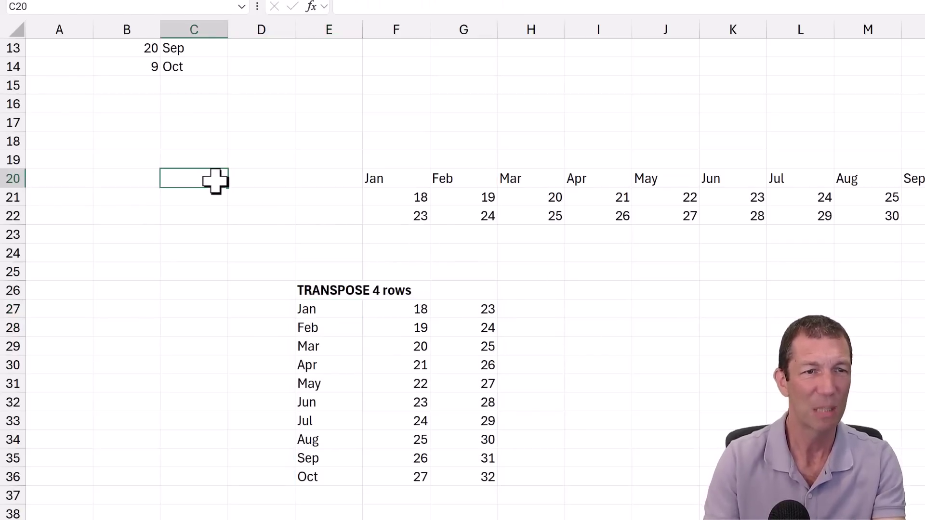
{"action": "type", "text": "Note"}
{"action": "key", "text": "Return"}
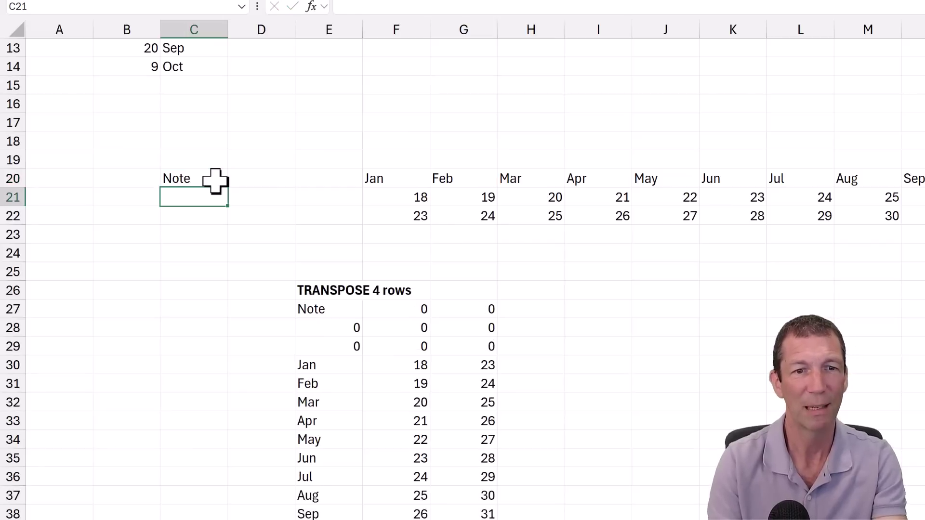
{"action": "left_click", "coordinate": [215, 181]}
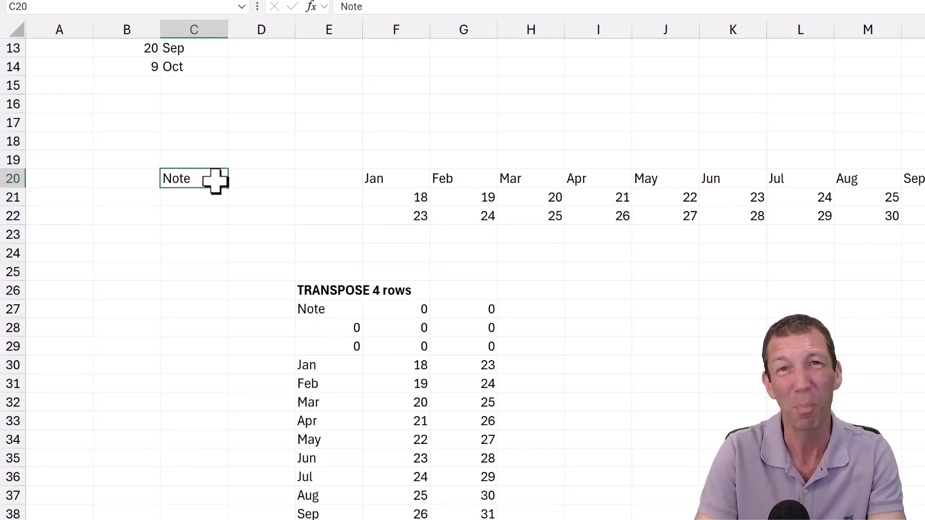
{"action": "key", "text": "Delete"}
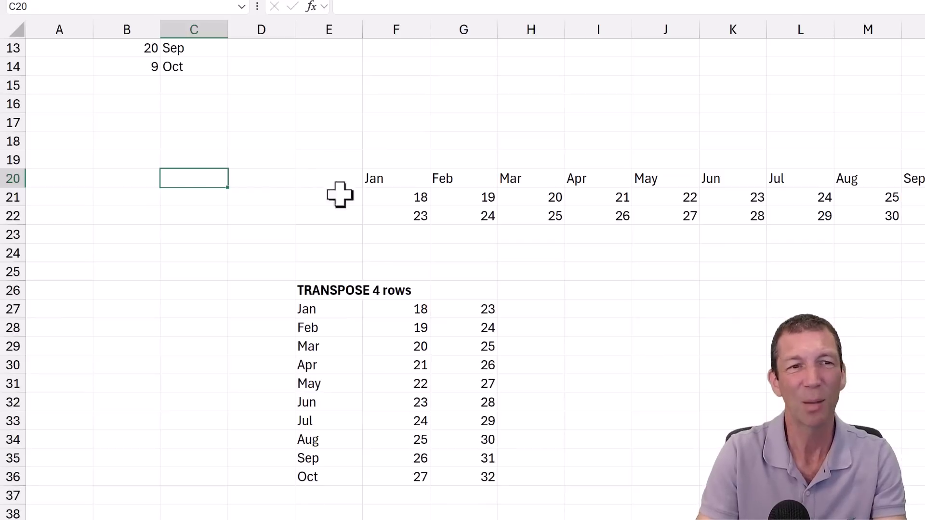
{"action": "left_click", "coordinate": [383, 308]}
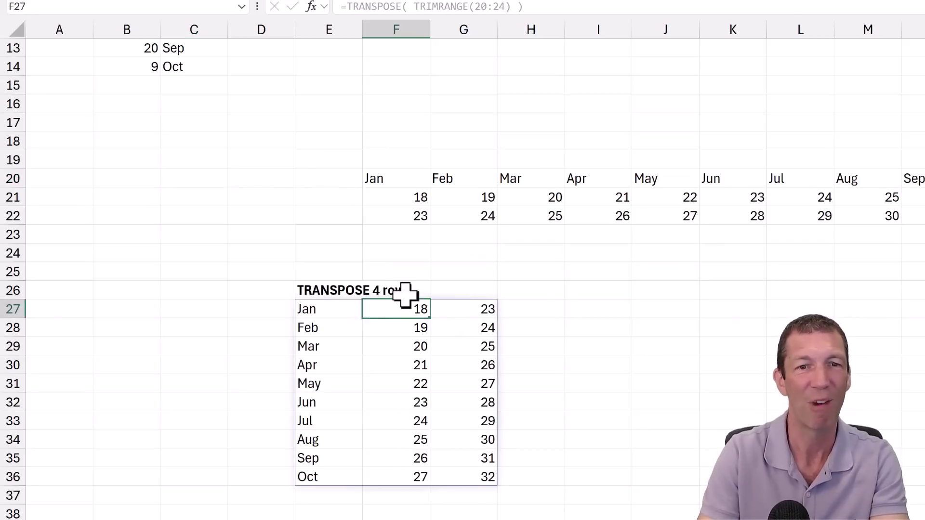
{"action": "left_click", "coordinate": [561, 290]}
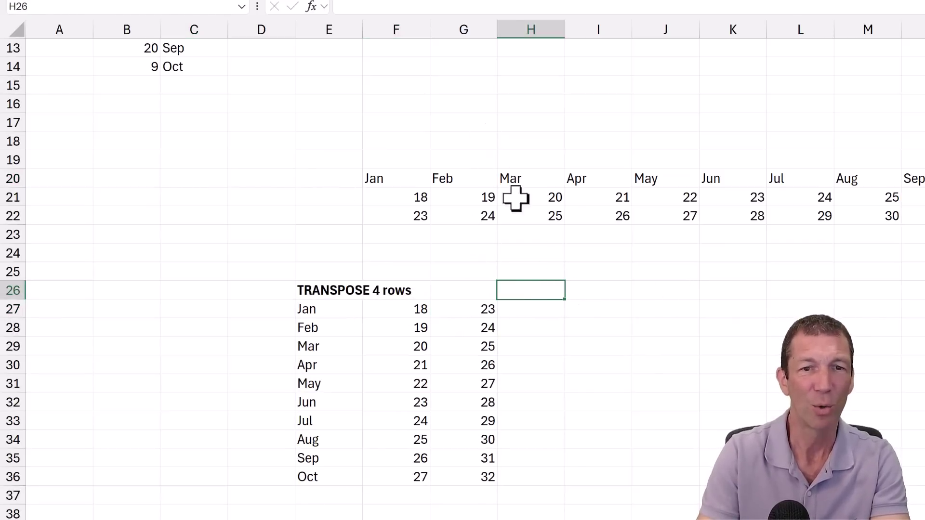
Enter =20.:.24 in I26 to spill the trimmed Jan–Oct months and numbers, then inspect it
{"action": "scroll", "coordinate": [578, 163], "scroll_direction": "up", "scroll_amount": 1}
{"action": "scroll", "coordinate": [576, 170], "scroll_direction": "down", "scroll_amount": 2}
{"action": "left_click", "coordinate": [622, 216]}
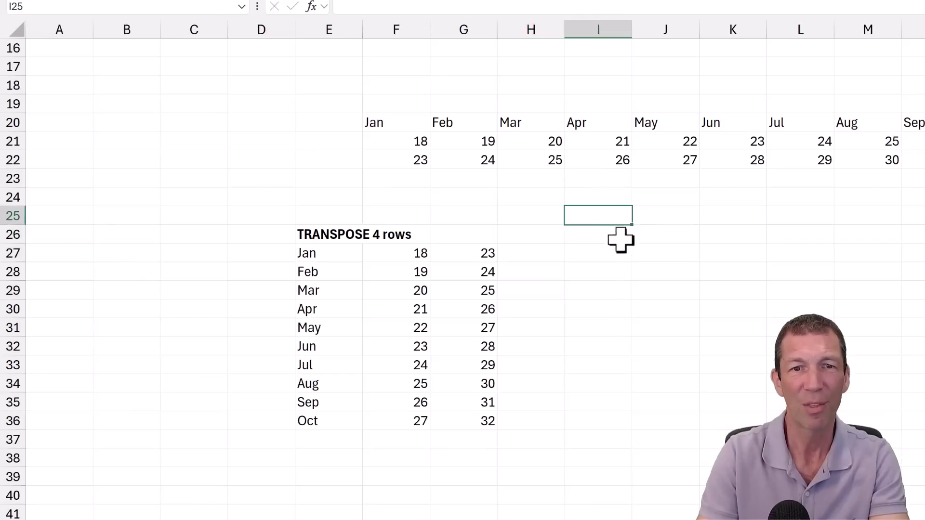
{"action": "left_click", "coordinate": [620, 239]}
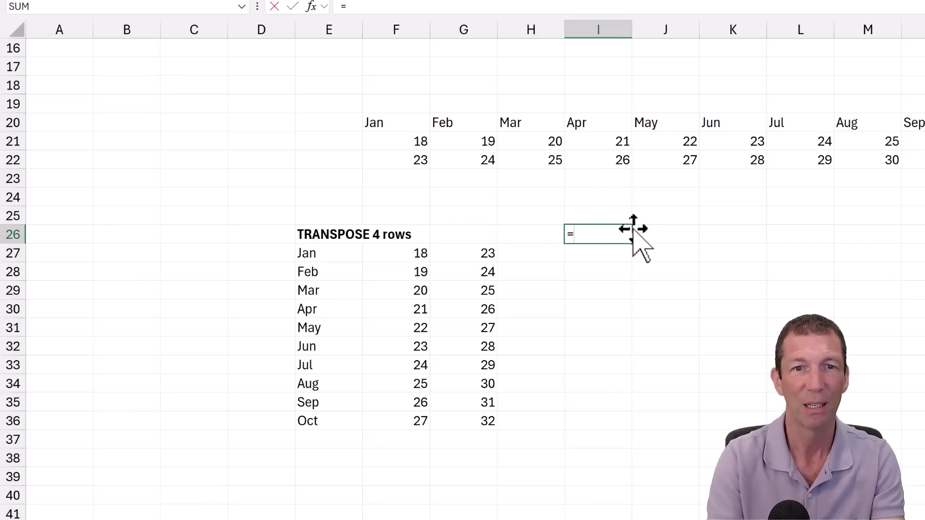
{"action": "type", "text": "="}
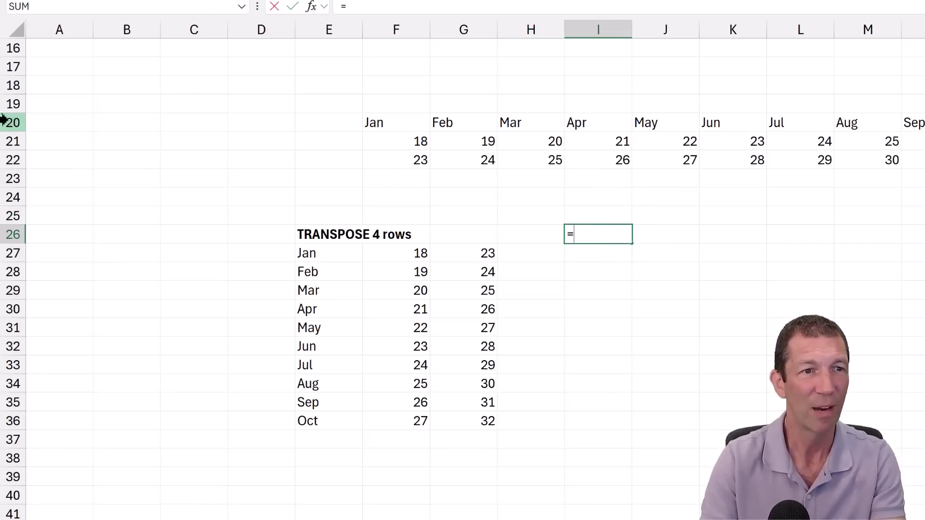
{"action": "left_click_drag", "start_coordinate": [13, 122], "coordinate": [17, 203]}
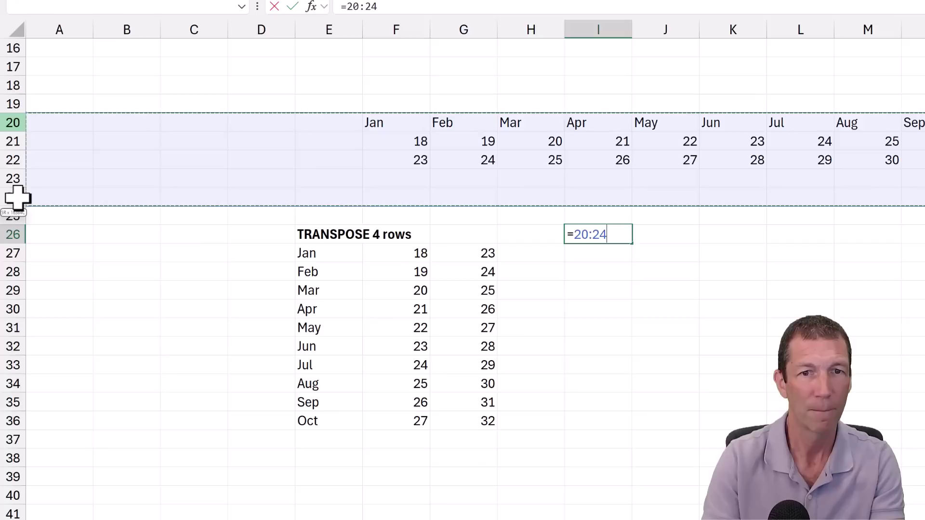
{"action": "left_click", "coordinate": [588, 234]}
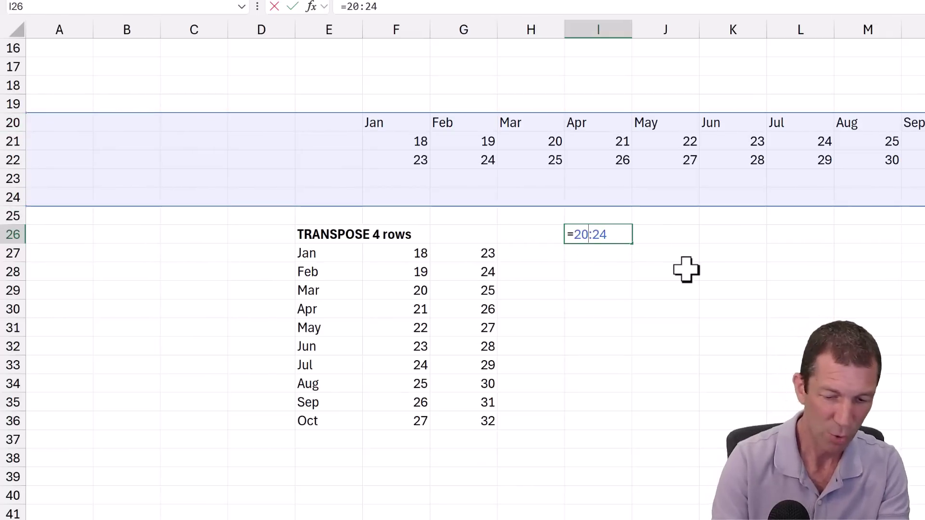
{"action": "type", "text": "."}
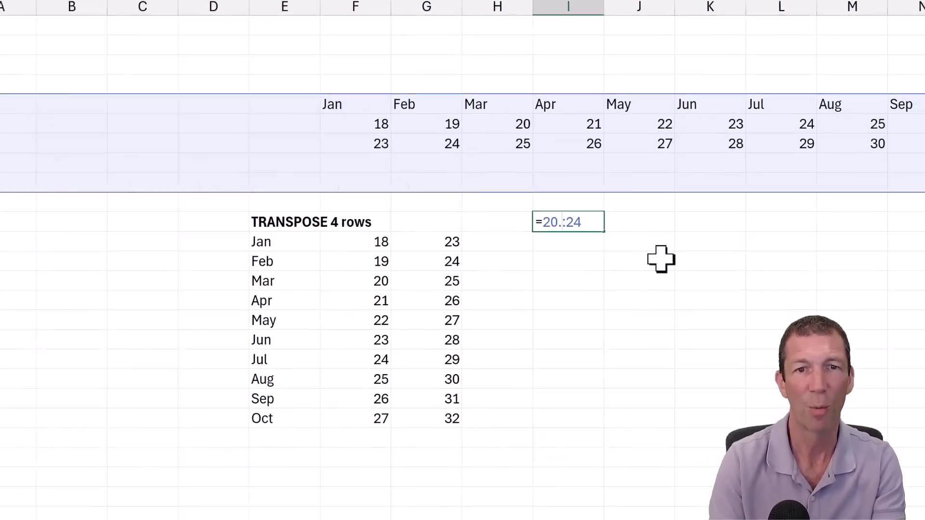
{"action": "key", "text": "Right"}
{"action": "type", "text": "."}
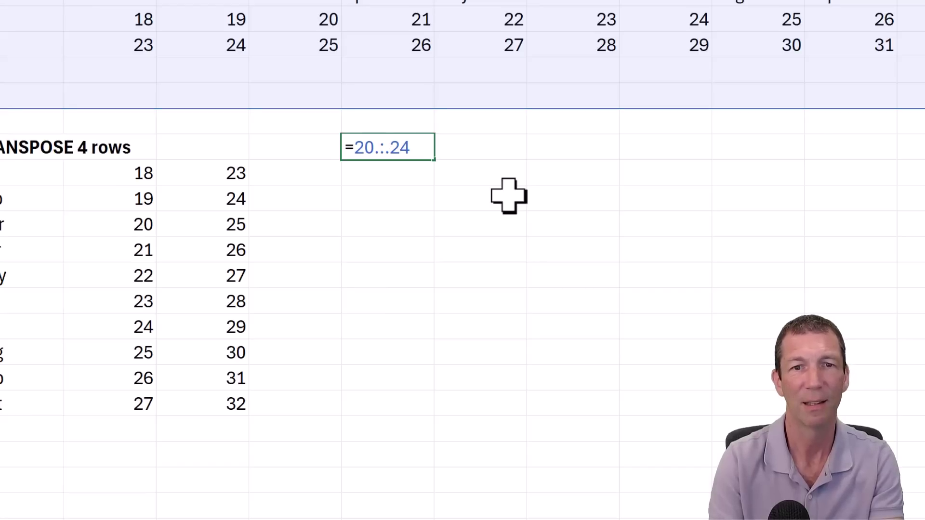
{"action": "key", "text": "ctrl+Return"}
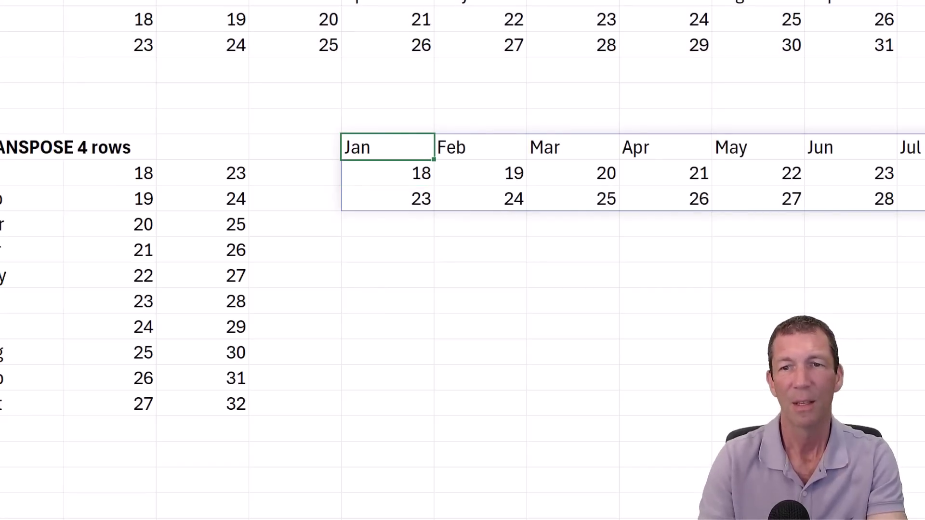
{"action": "key", "text": "F2"}
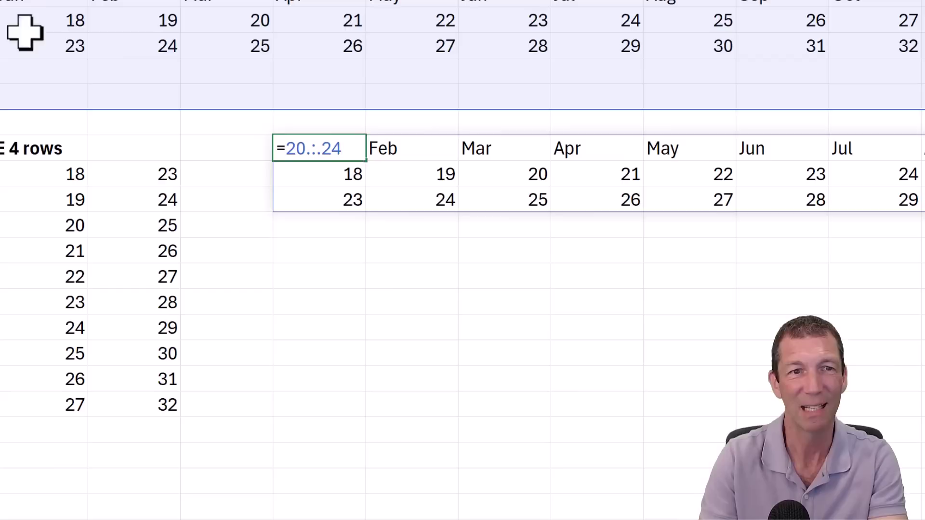
{"action": "key", "text": "Escape"}
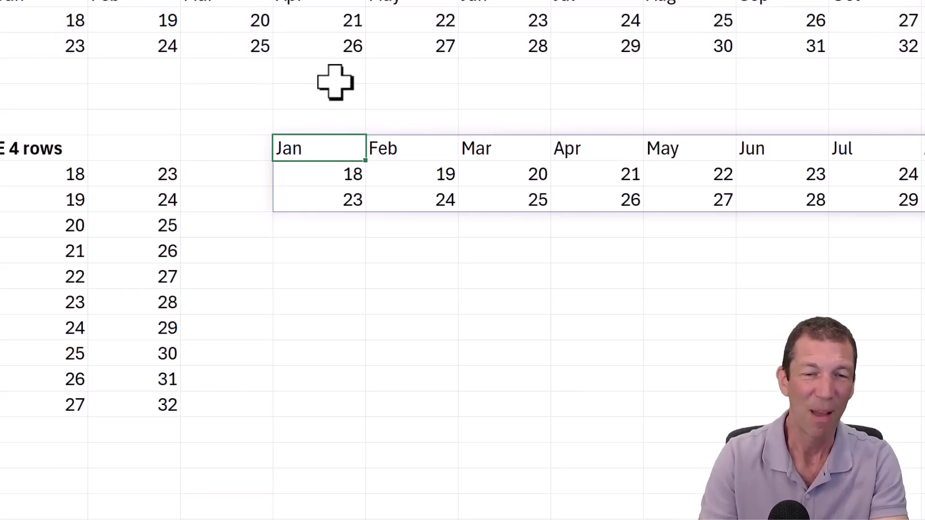
Start a TRIMRANGE formula below the spilled months referencing columns N:O
{"action": "left_click", "coordinate": [309, 274]}
{"action": "left_click", "coordinate": [290, 249]}
{"action": "type", "text": "=trim"}
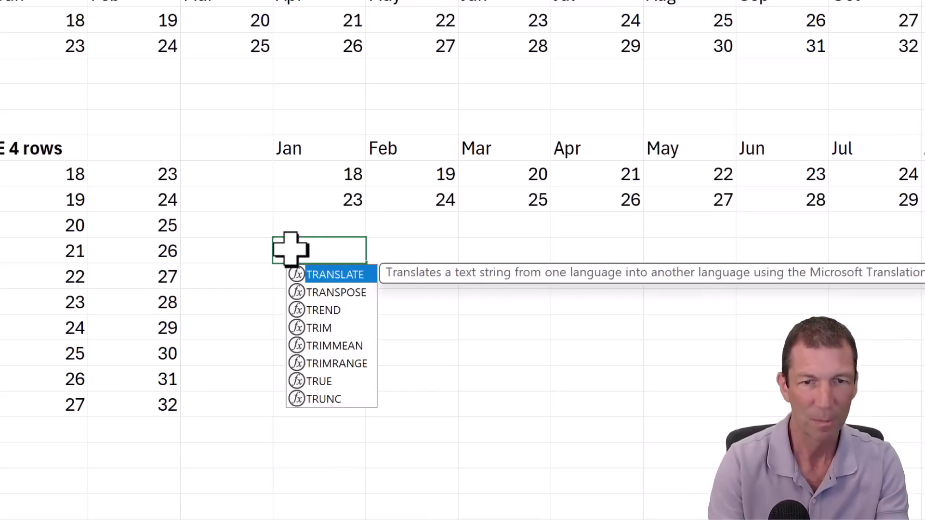
{"action": "key", "text": "Down"}
{"action": "key", "text": "Down"}
{"action": "key", "text": "Tab"}
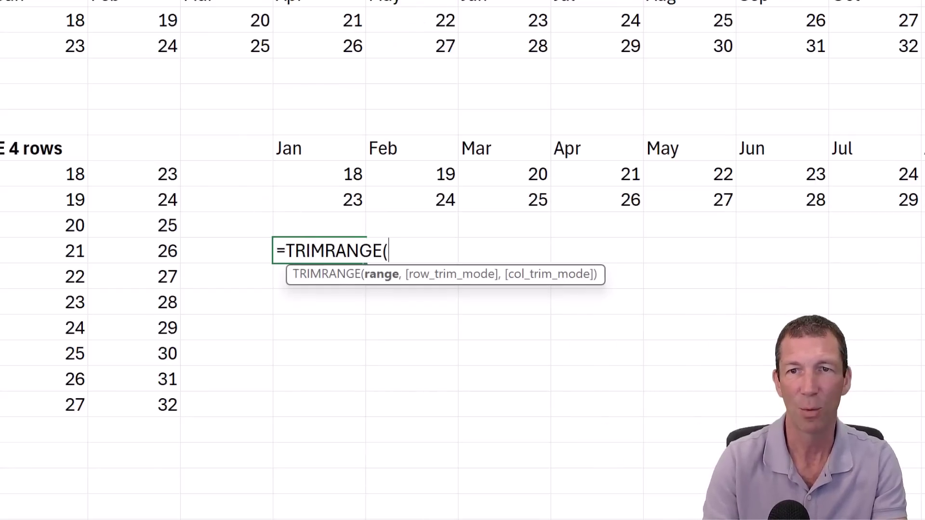
{"action": "left_click_drag", "start_coordinate": [781, 1], "coordinate": [872, 1]}
Remove the stray commas and finish =TRIMRANGE(N:O), returning Sep, Oct, Jun and Jul
{"action": "type", "text": ","}
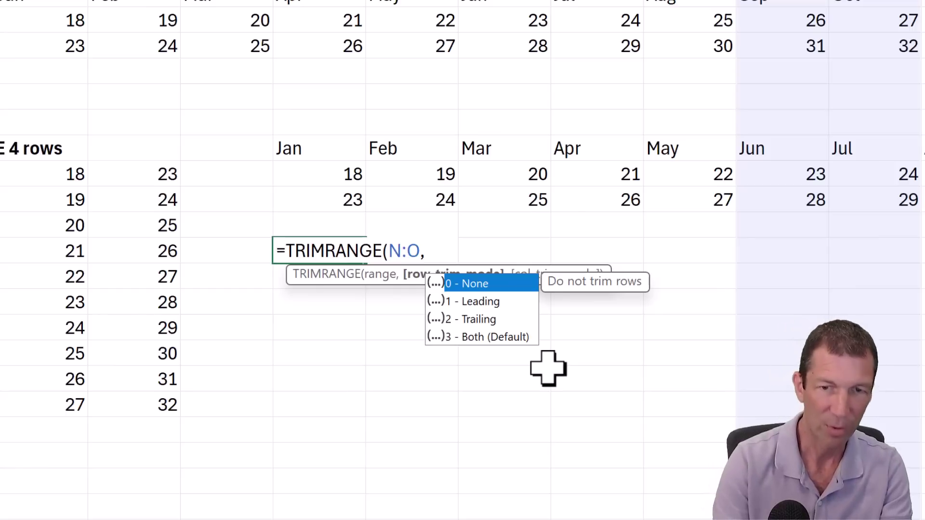
{"action": "type", "text": ","}
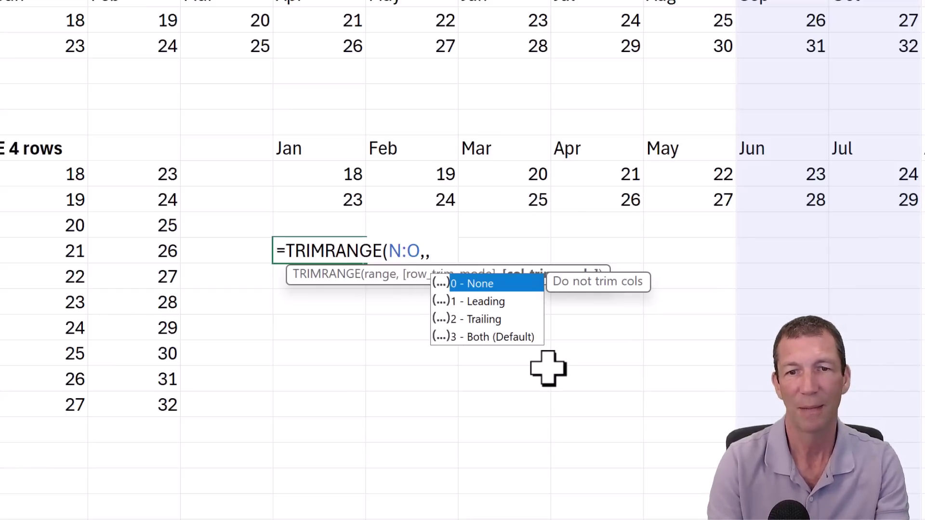
{"action": "key", "text": "BackSpace"}
{"action": "key", "text": "BackSpace"}
{"action": "type", "text": ","}
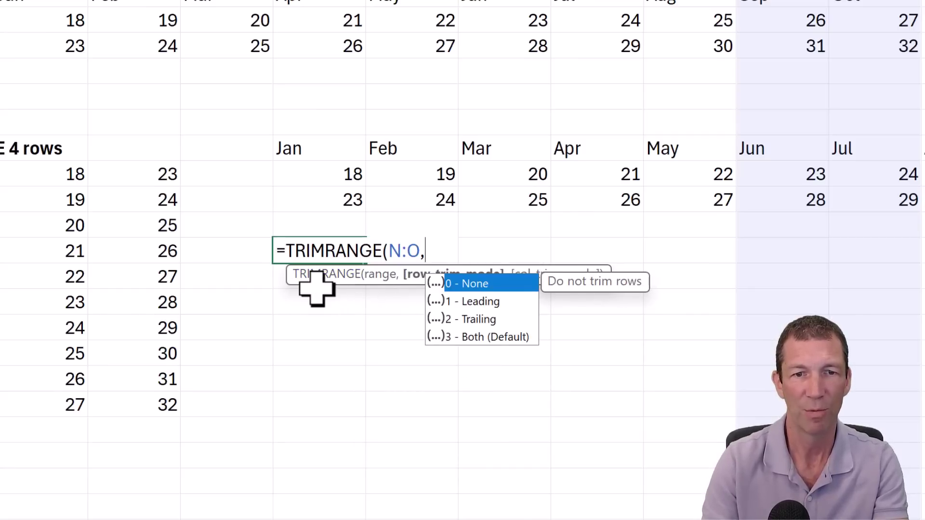
{"action": "left_click_drag", "start_coordinate": [319, 283], "coordinate": [320, 232]}
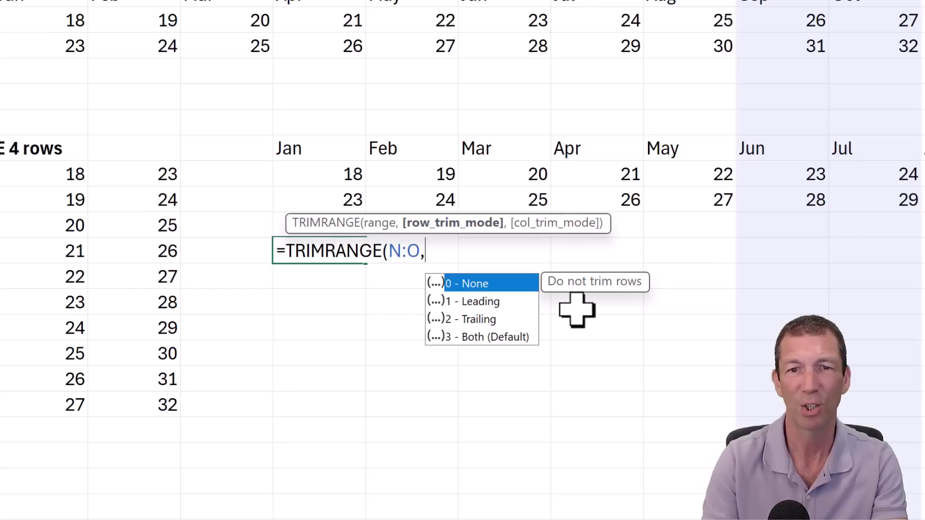
{"action": "key", "text": "BackSpace"}
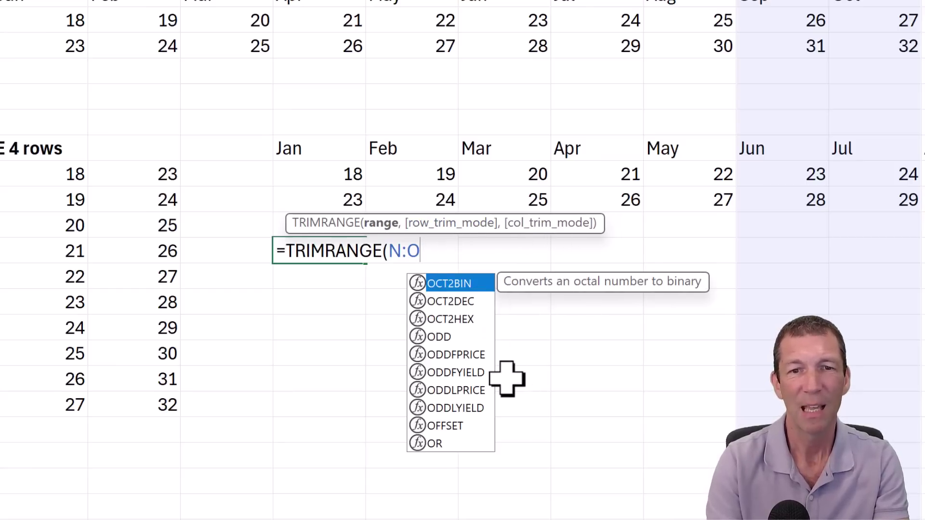
{"action": "type", "text": ")"}
{"action": "key", "text": "ctrl+Return"}
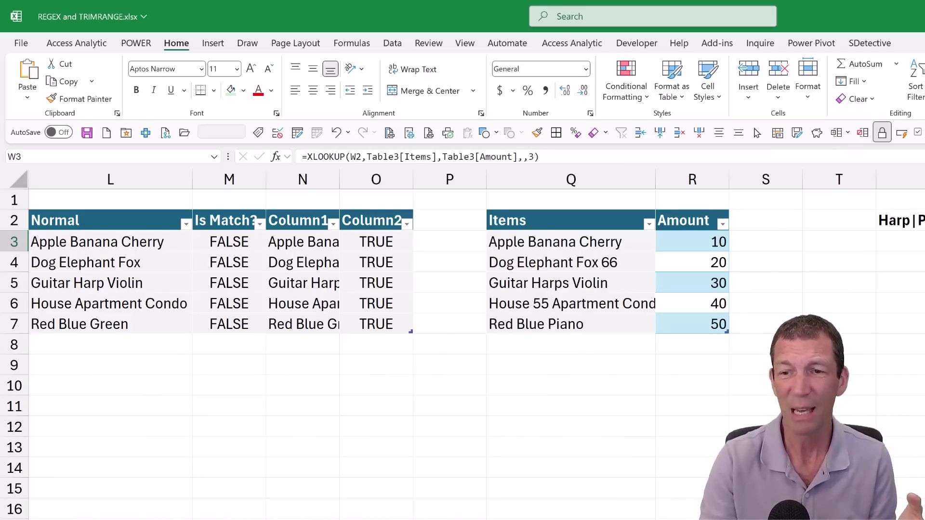
Highlight the sample sentences in A2:A6 and E2:E6 under the date extraction examples
{"action": "scroll", "coordinate": [462, 260], "scroll_direction": "left", "scroll_amount": 15}
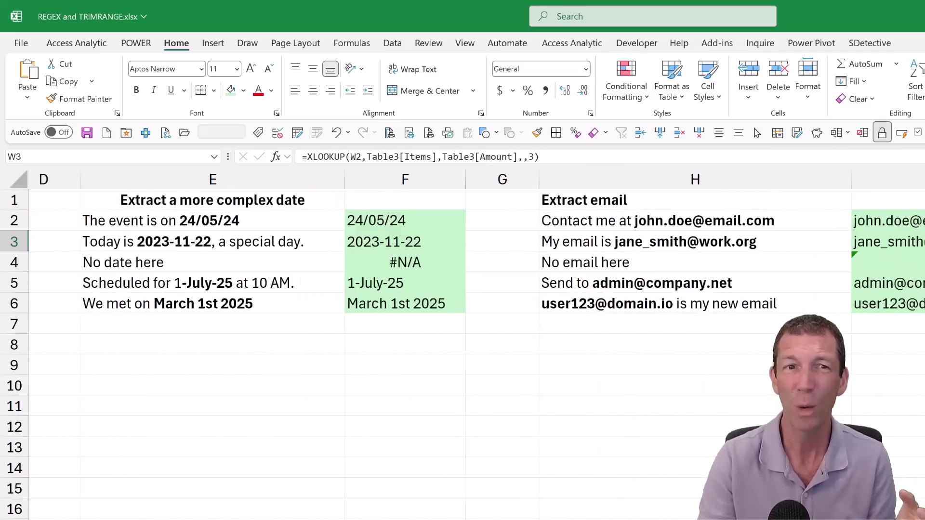
{"action": "scroll", "coordinate": [463, 261], "scroll_direction": "left", "scroll_amount": 3}
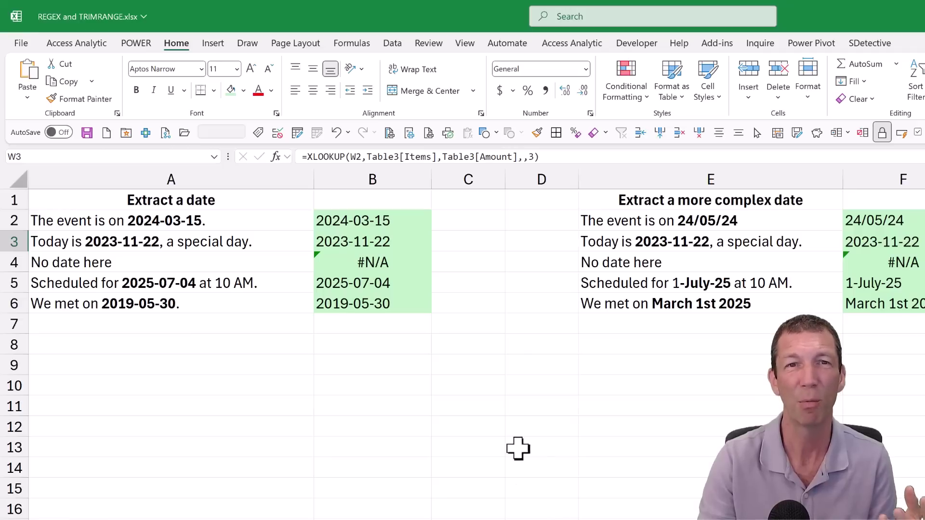
{"action": "left_click_drag", "start_coordinate": [197, 223], "coordinate": [193, 307]}
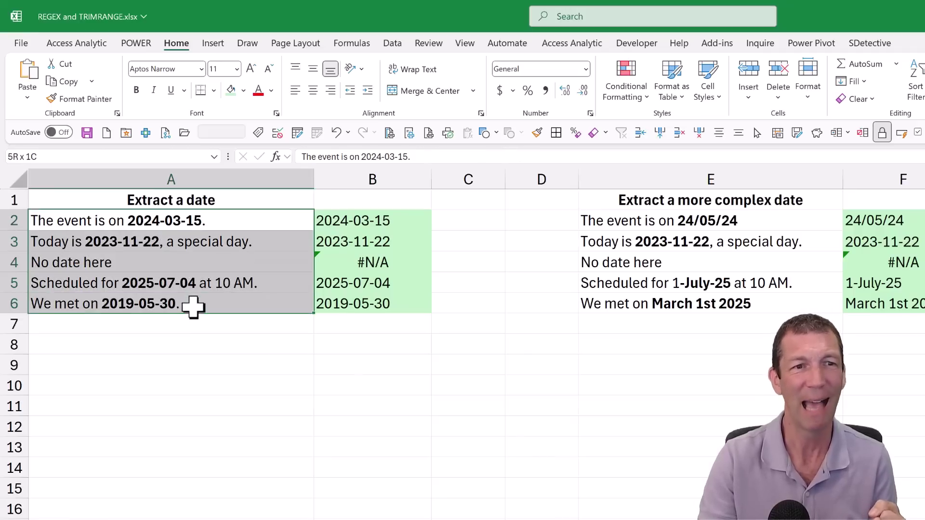
{"action": "left_click_drag", "start_coordinate": [665, 221], "coordinate": [656, 308]}
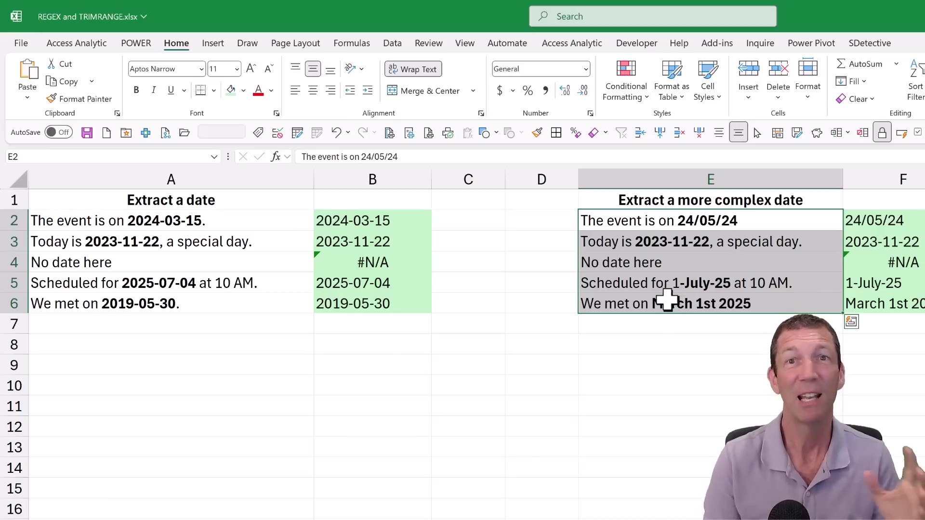